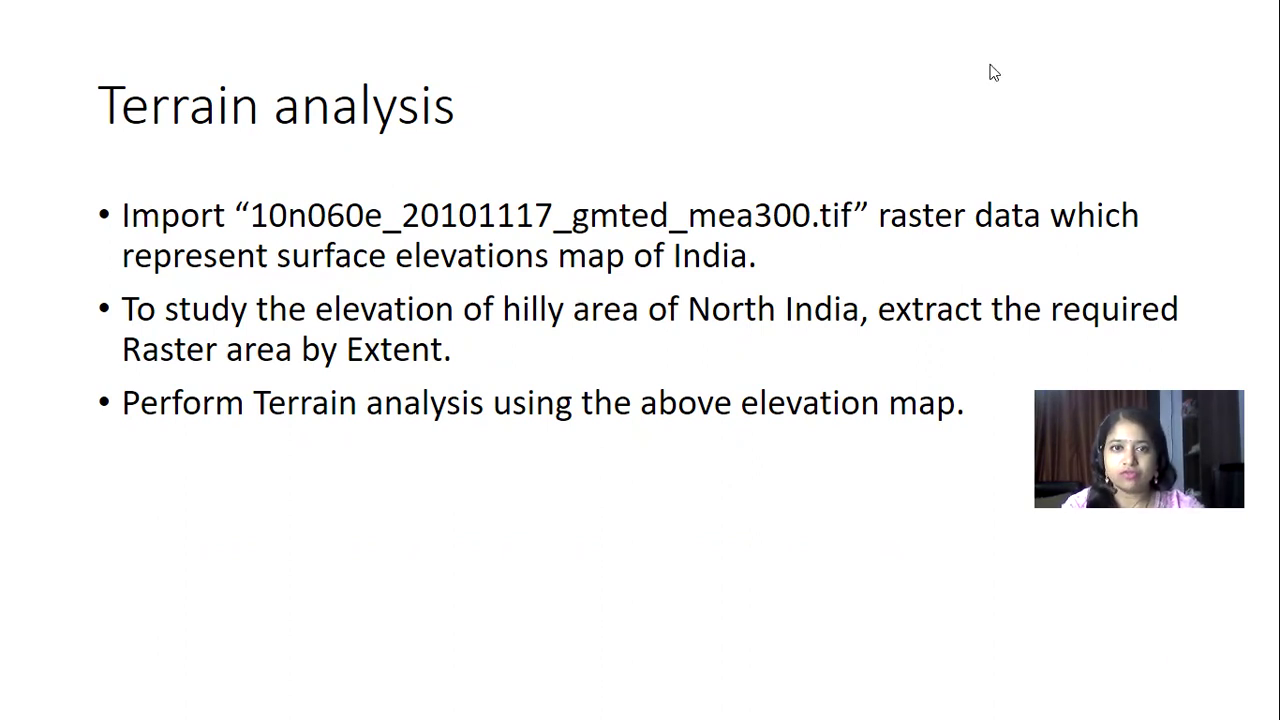
# Load the 10n060e_20101117_gmted_mea300.tif elevation raster as a new layer in the project
pyautogui.hotkey('alt', 'Tab')
pyautogui.hotkey('alt', 'Tab')
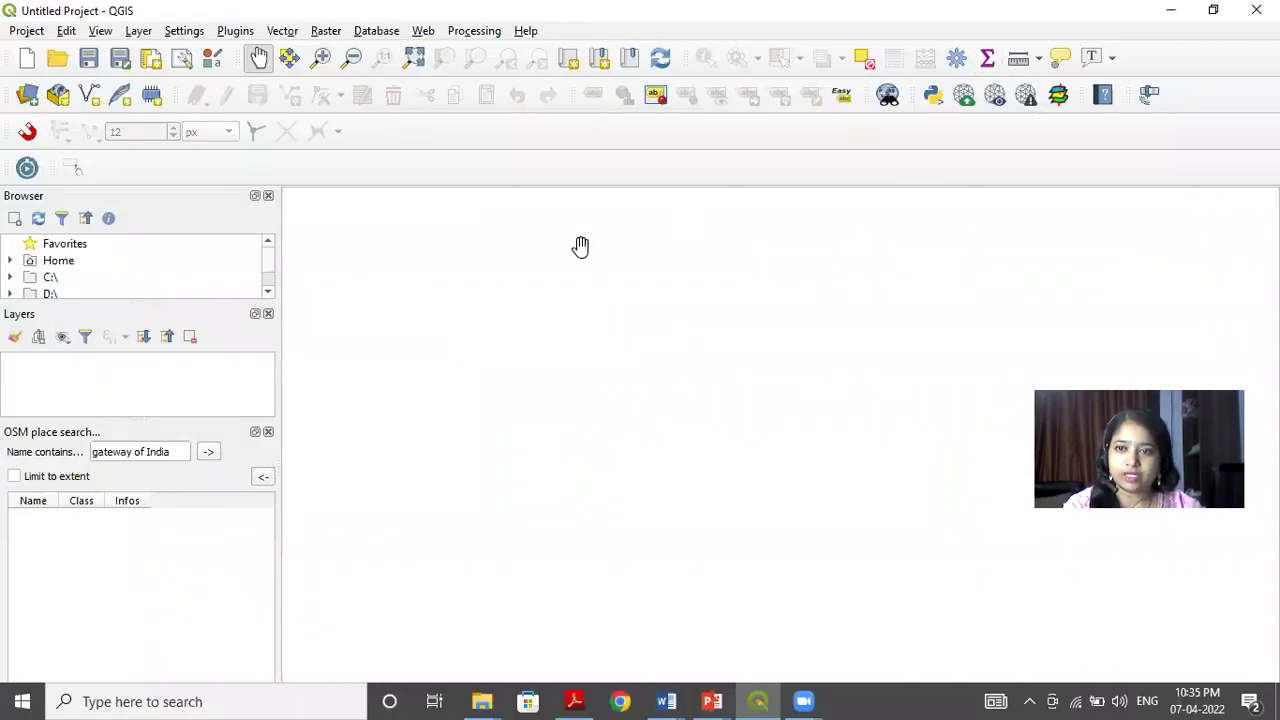
pyautogui.click(141, 32)
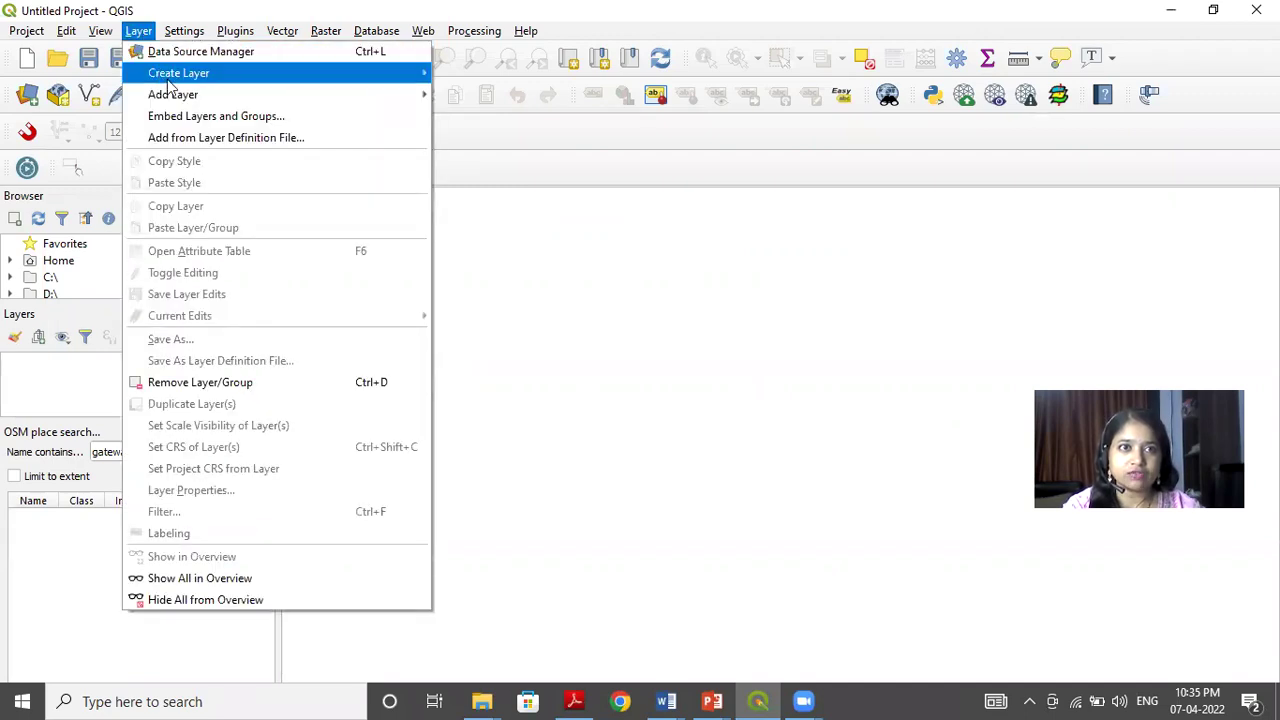
pyautogui.moveTo(176, 95)
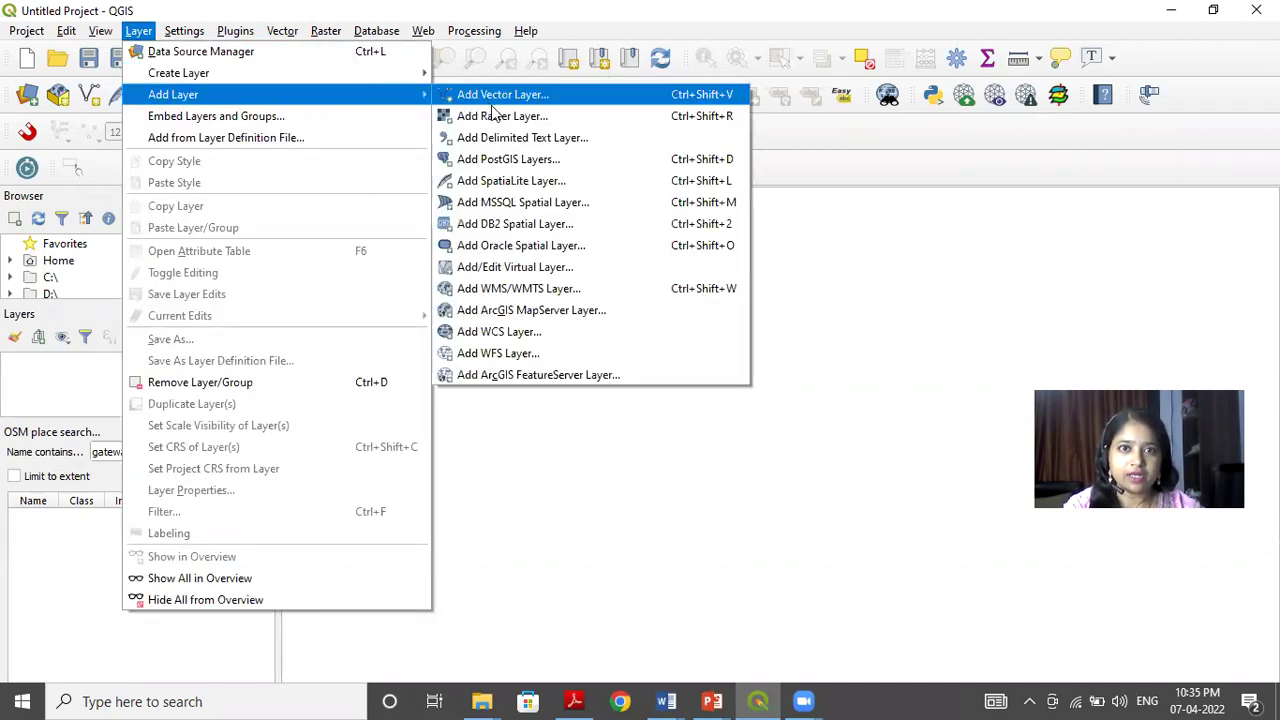
pyautogui.click(497, 117)
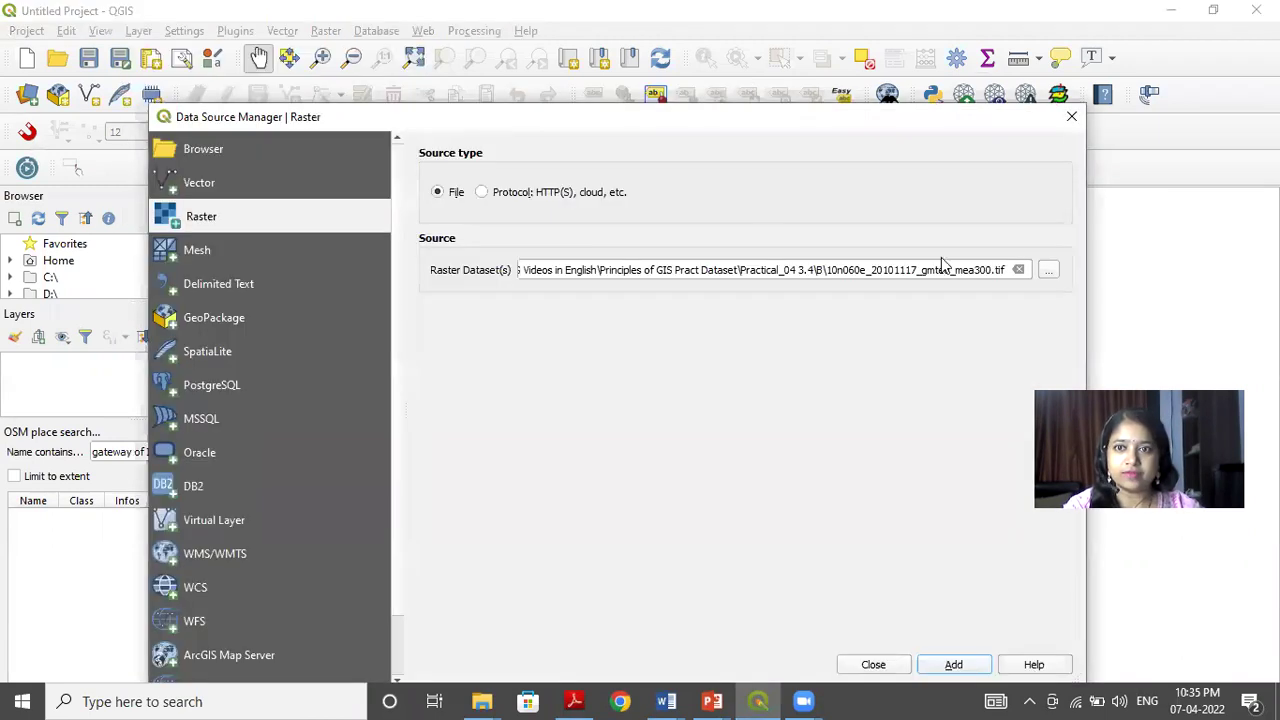
pyautogui.click(1046, 274)
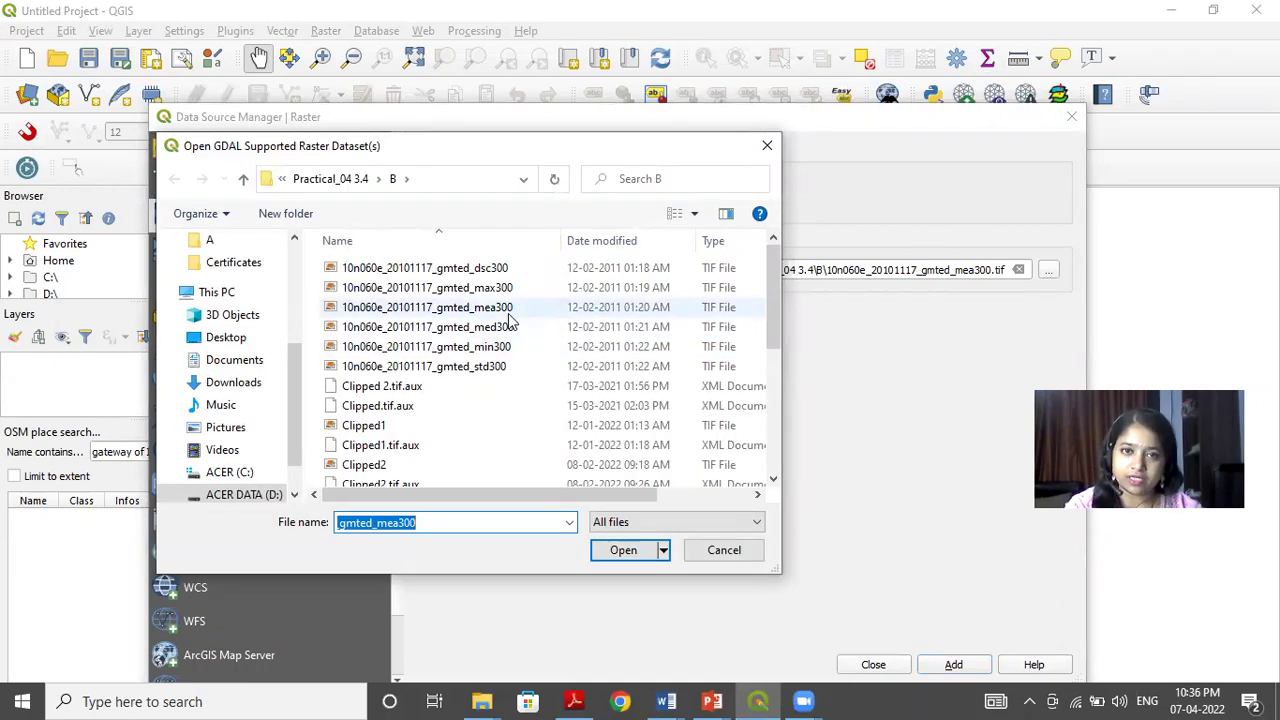
pyautogui.click(508, 314)
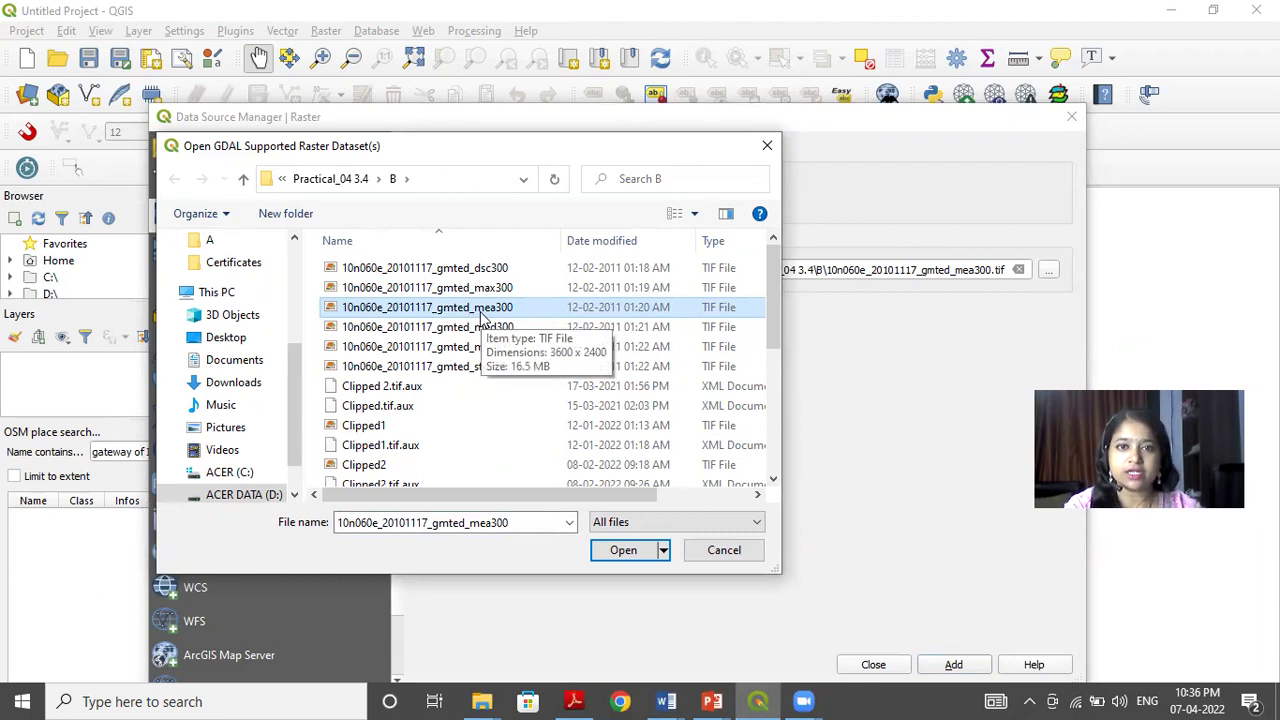
pyautogui.click(480, 314)
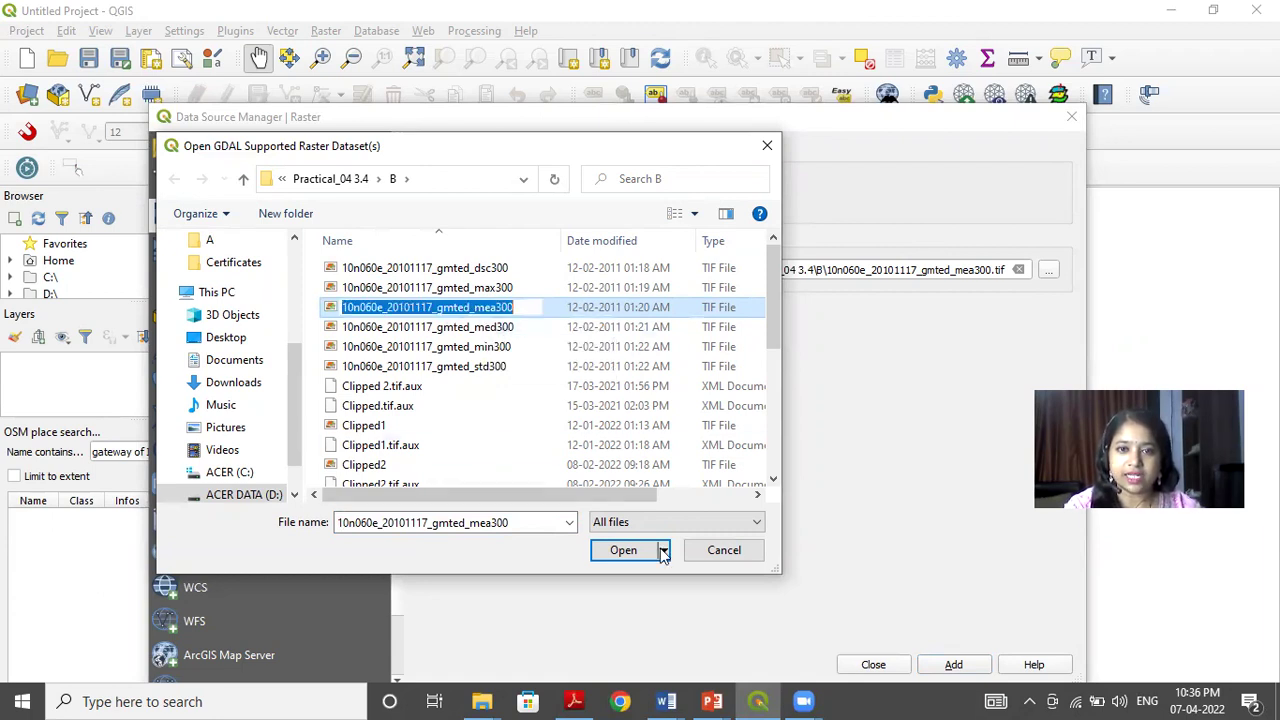
pyautogui.click(626, 560)
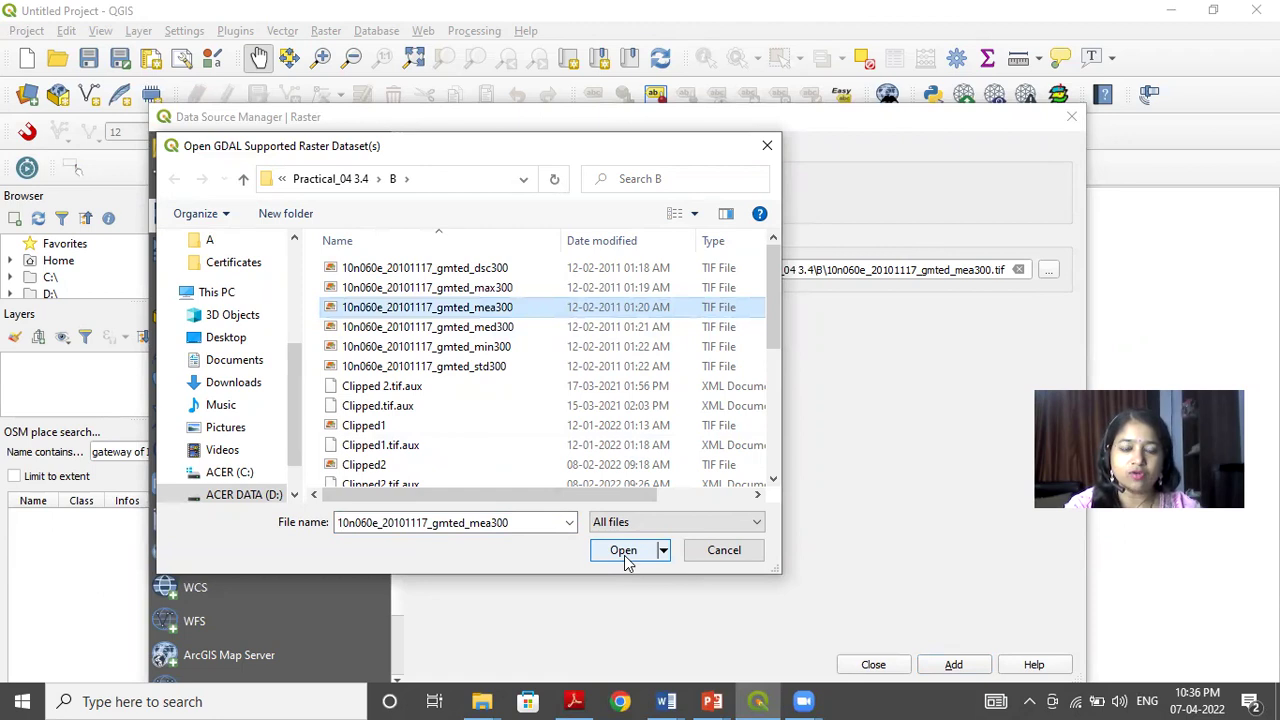
pyautogui.click(624, 555)
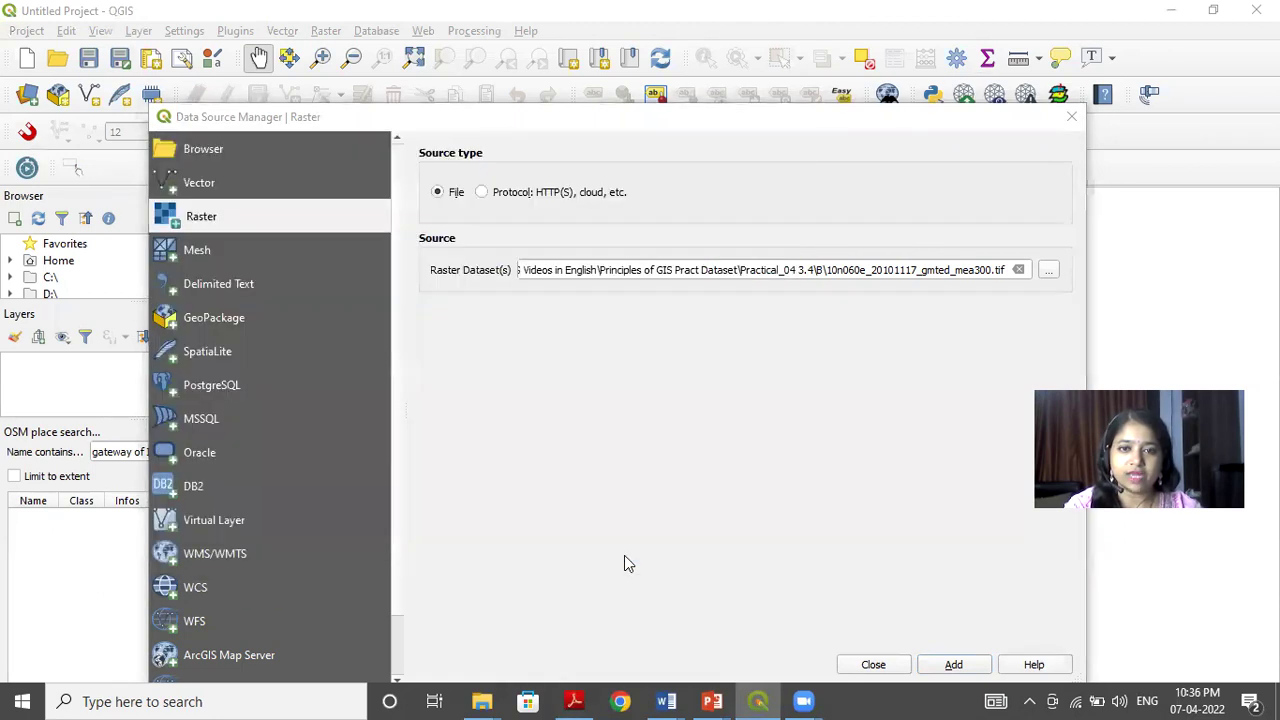
pyautogui.click(954, 665)
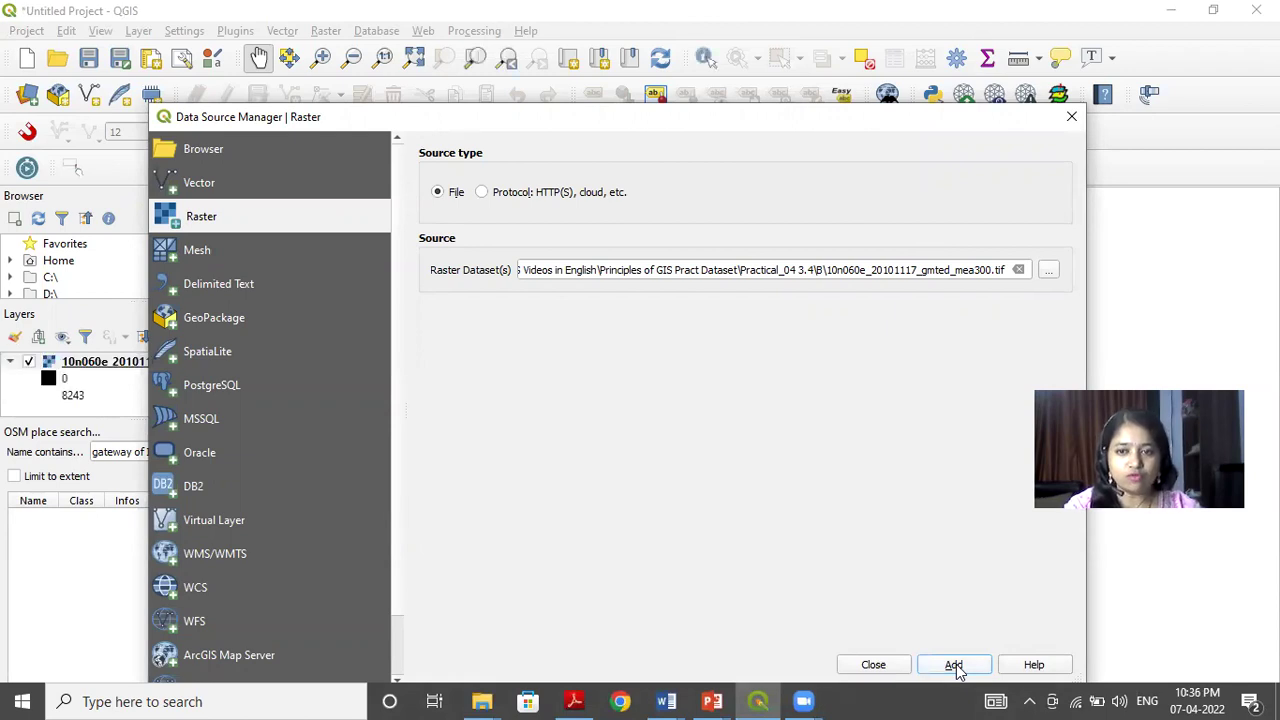
pyautogui.click(893, 666)
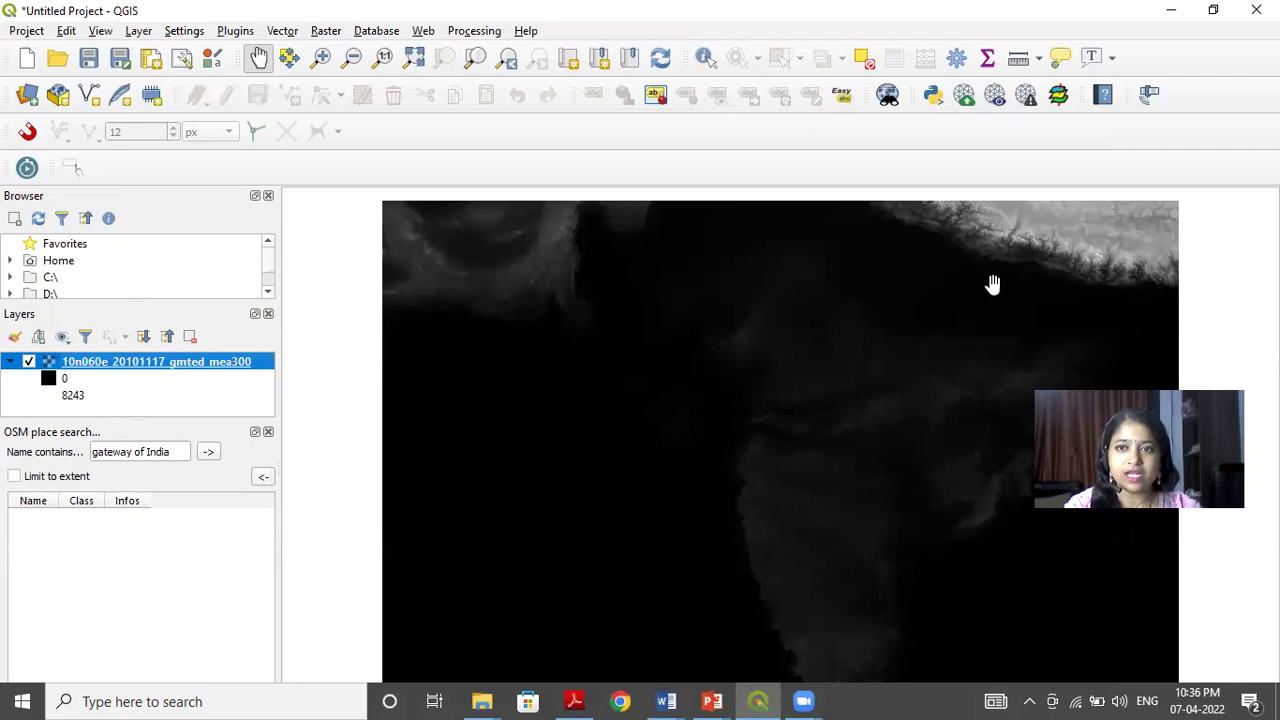
# Pan north and zoom with the wheel until the Himalayan belt fills the canvas
pyautogui.moveTo(1015, 265); pyautogui.dragTo(815, 383)
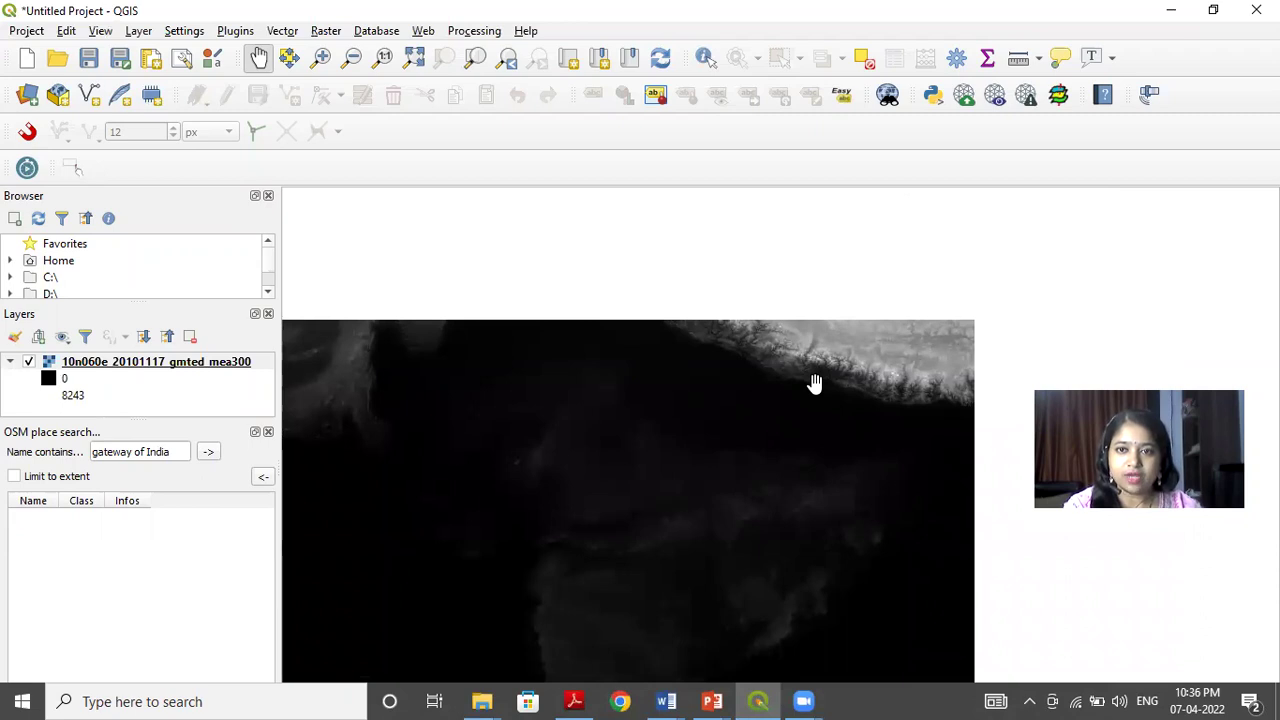
pyautogui.scroll(1, 815, 383)
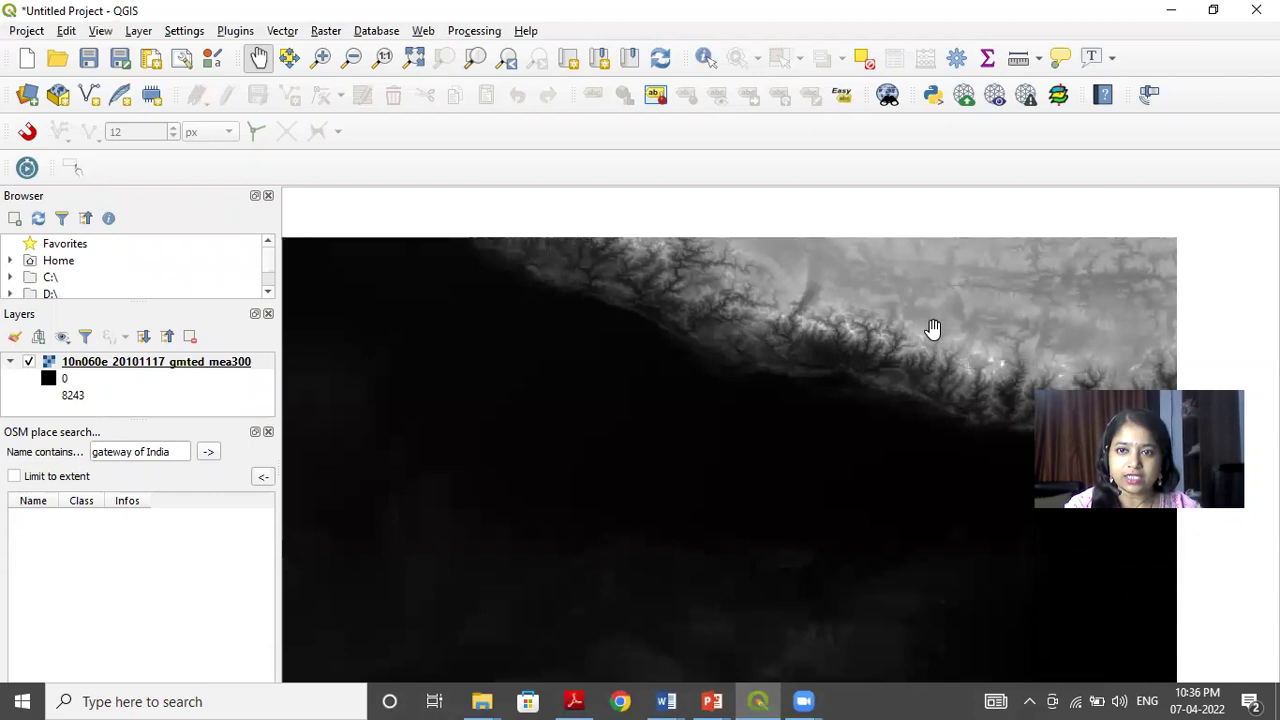
pyautogui.scroll(2, 933, 331)
pyautogui.scroll(-2, 925, 365)
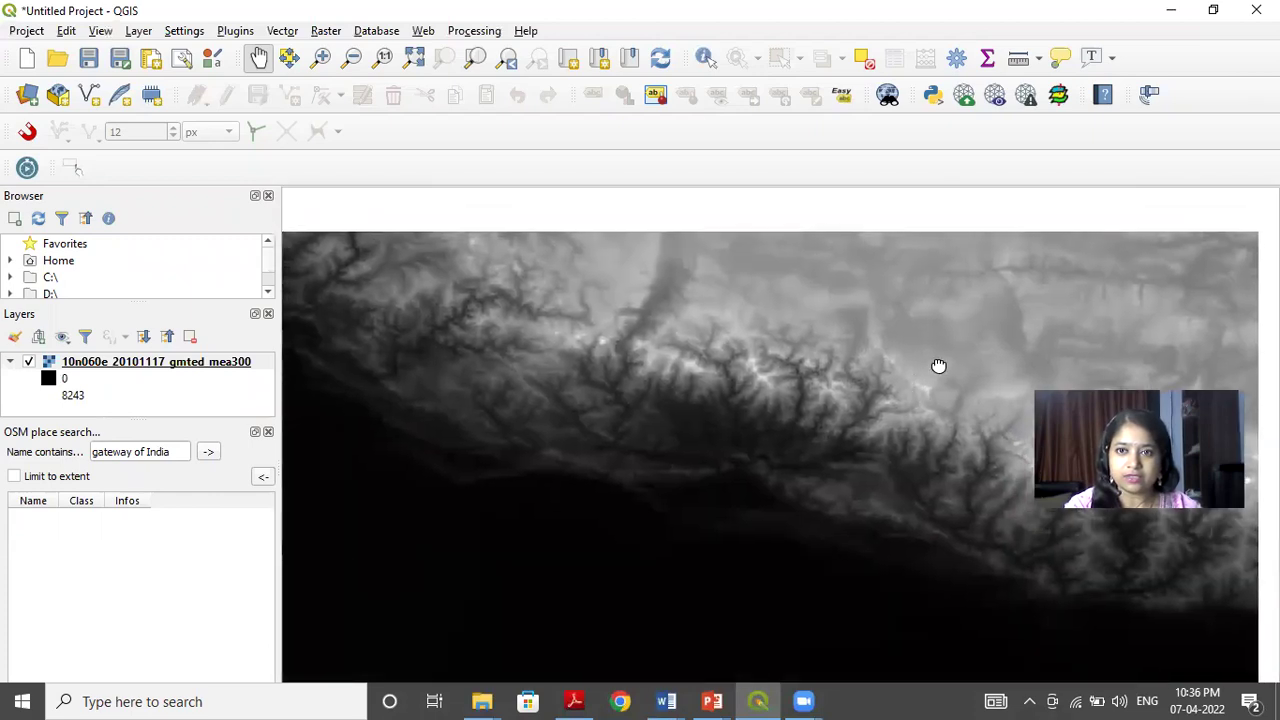
pyautogui.scroll(2, 960, 332)
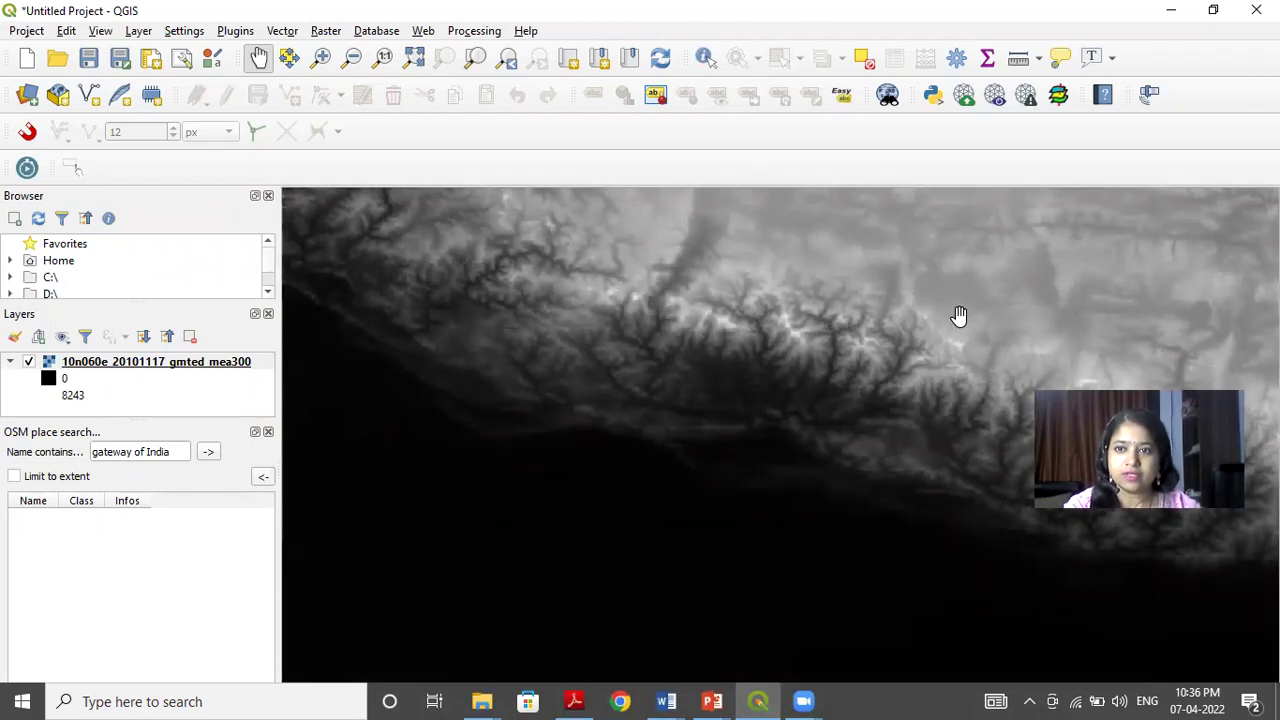
# Run Clip Raster by Extent on the elevation raster using the current canvas extent
pyautogui.click(325, 33)
pyautogui.moveTo(414, 181)
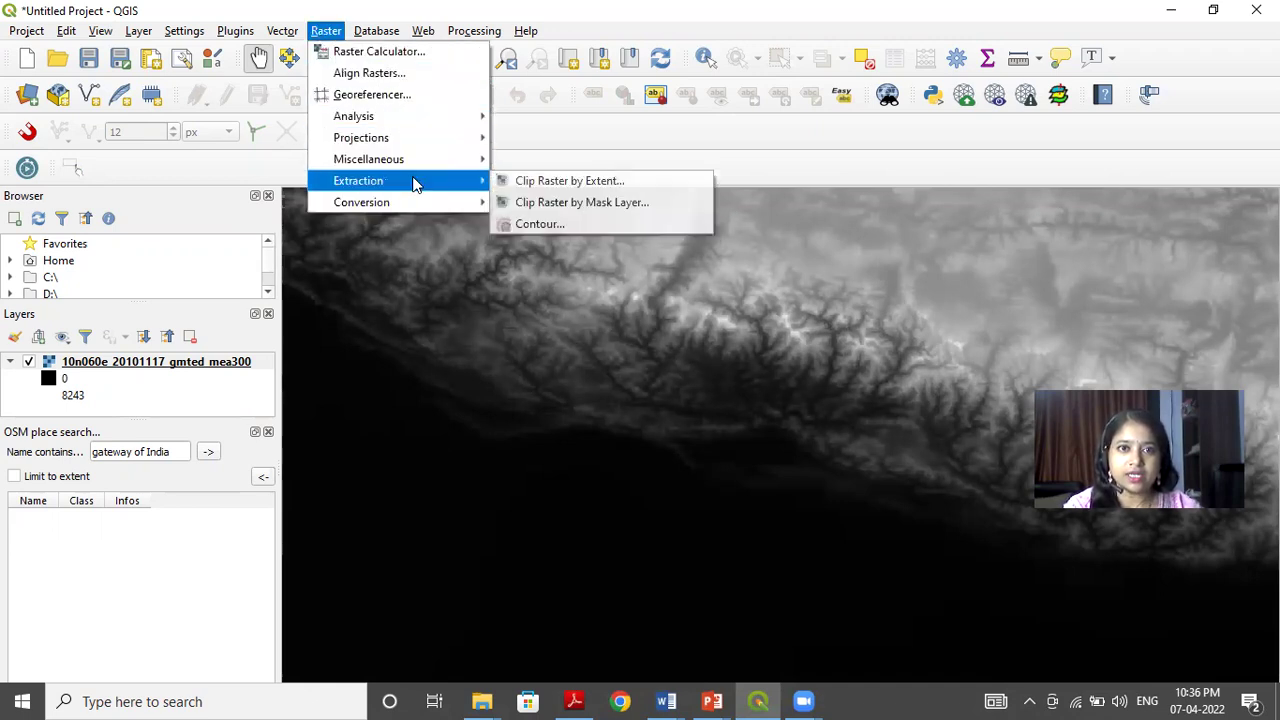
pyautogui.click(548, 181)
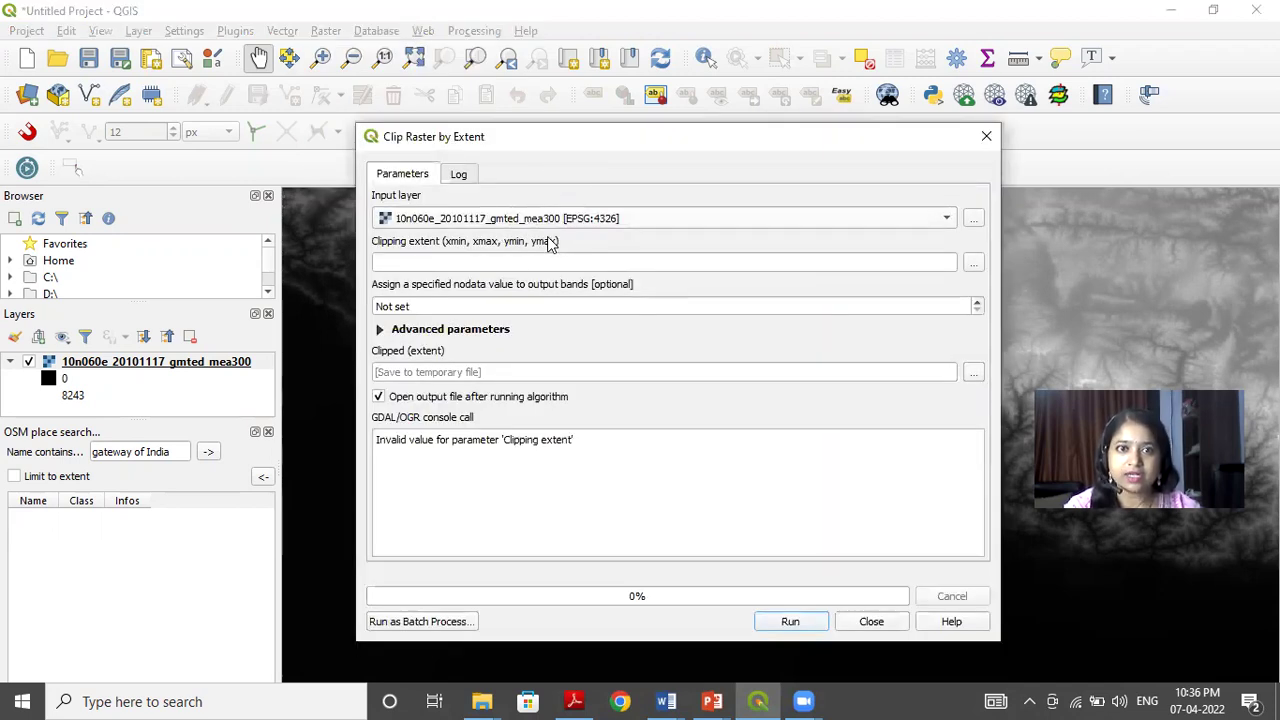
pyautogui.click(973, 263)
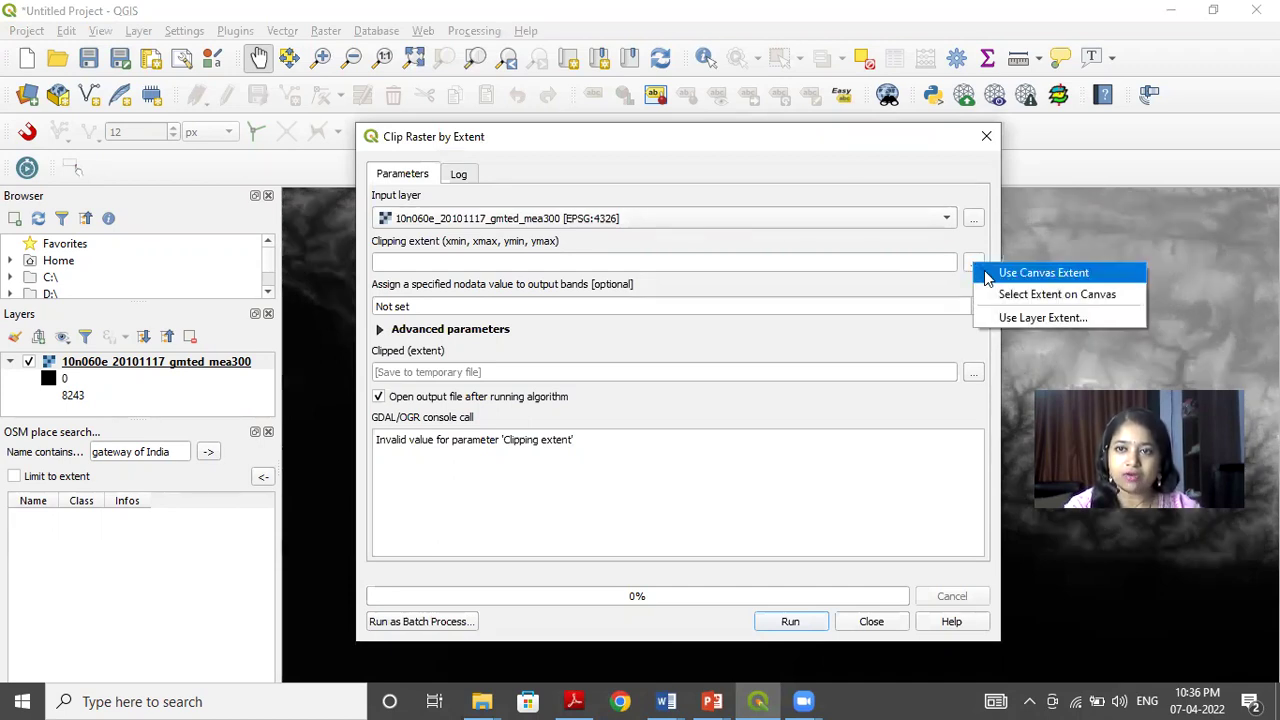
pyautogui.click(987, 274)
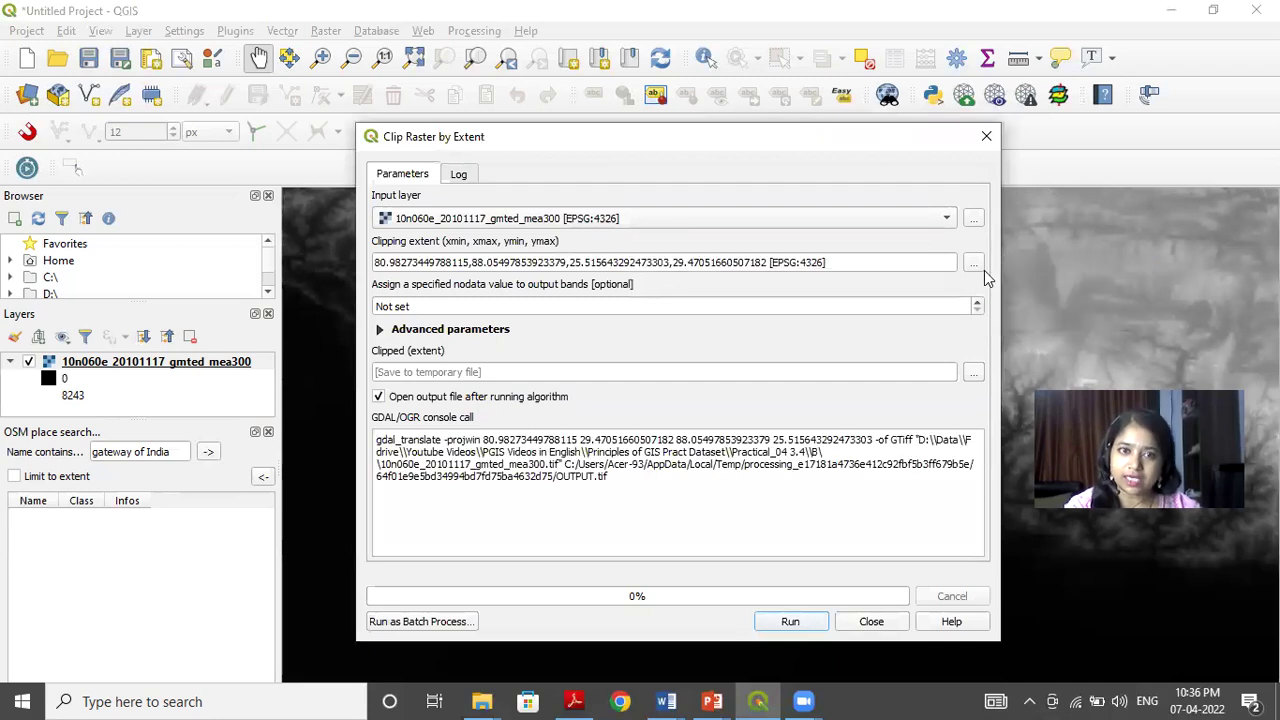
pyautogui.click(791, 622)
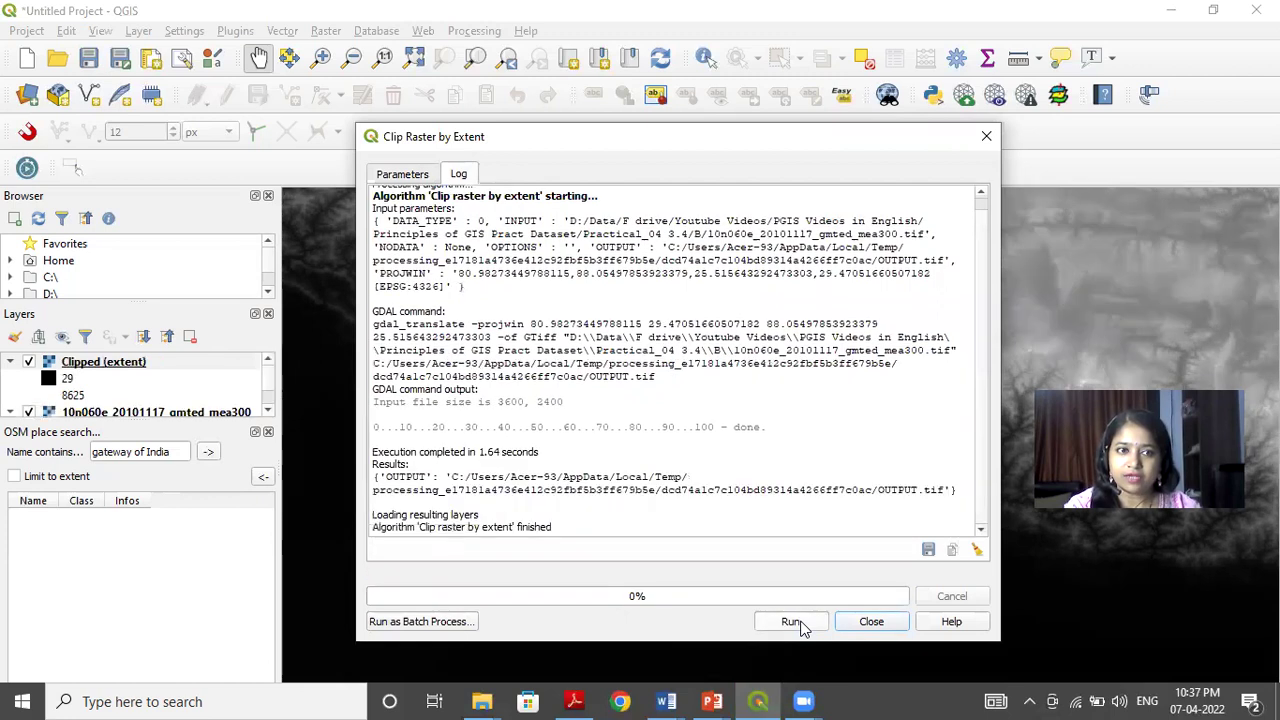
# Close the clip tool, untick the original 10n060e raster, and select the Clipped (extent) layer
pyautogui.click(866, 621)
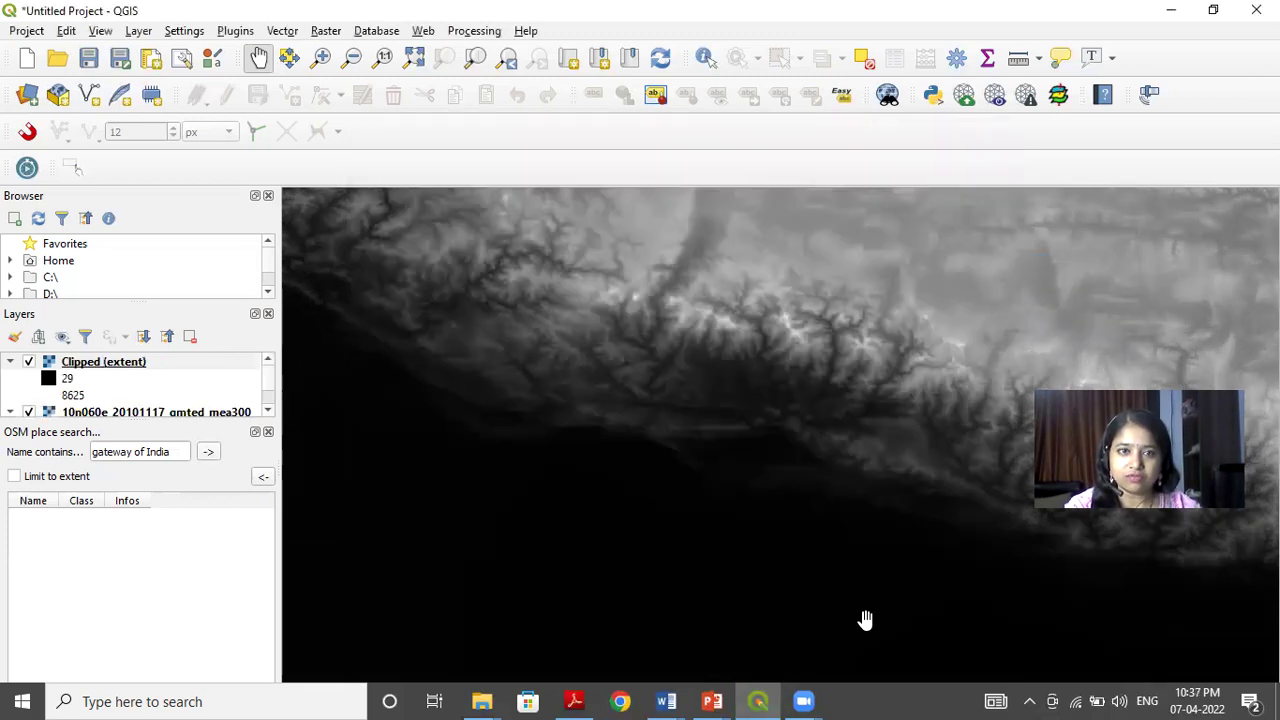
pyautogui.click(29, 413)
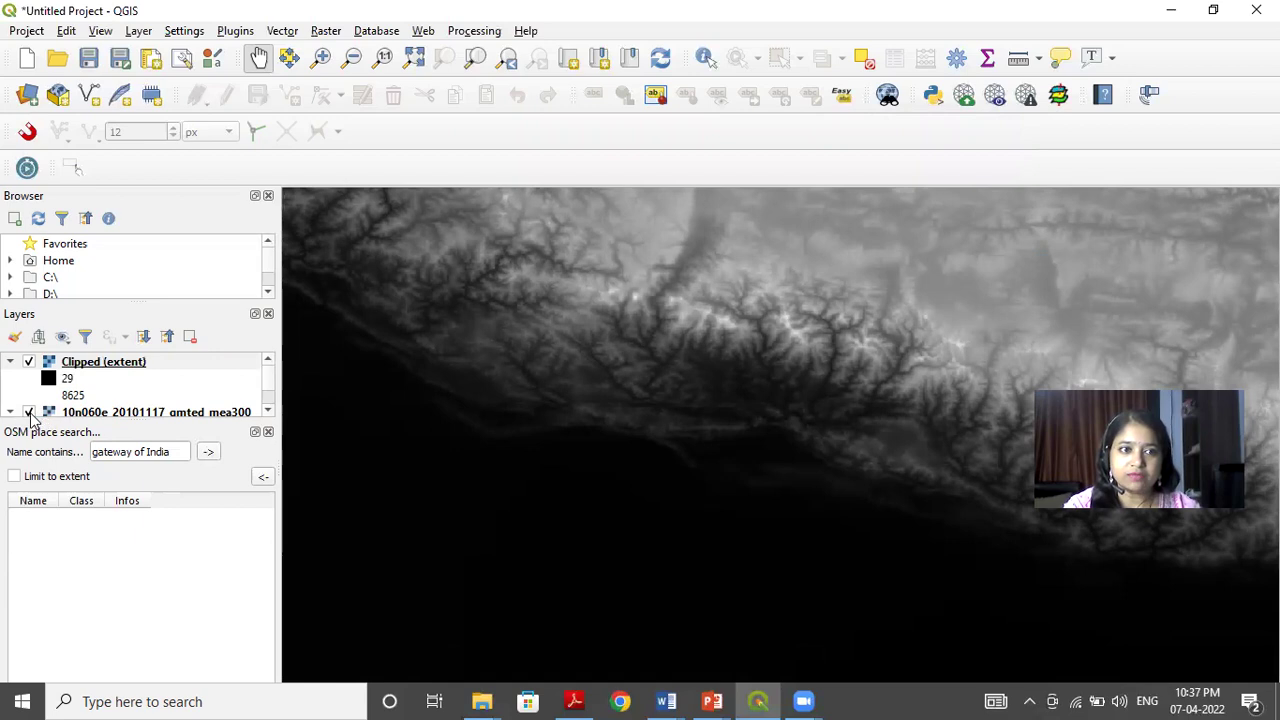
pyautogui.click(29, 413)
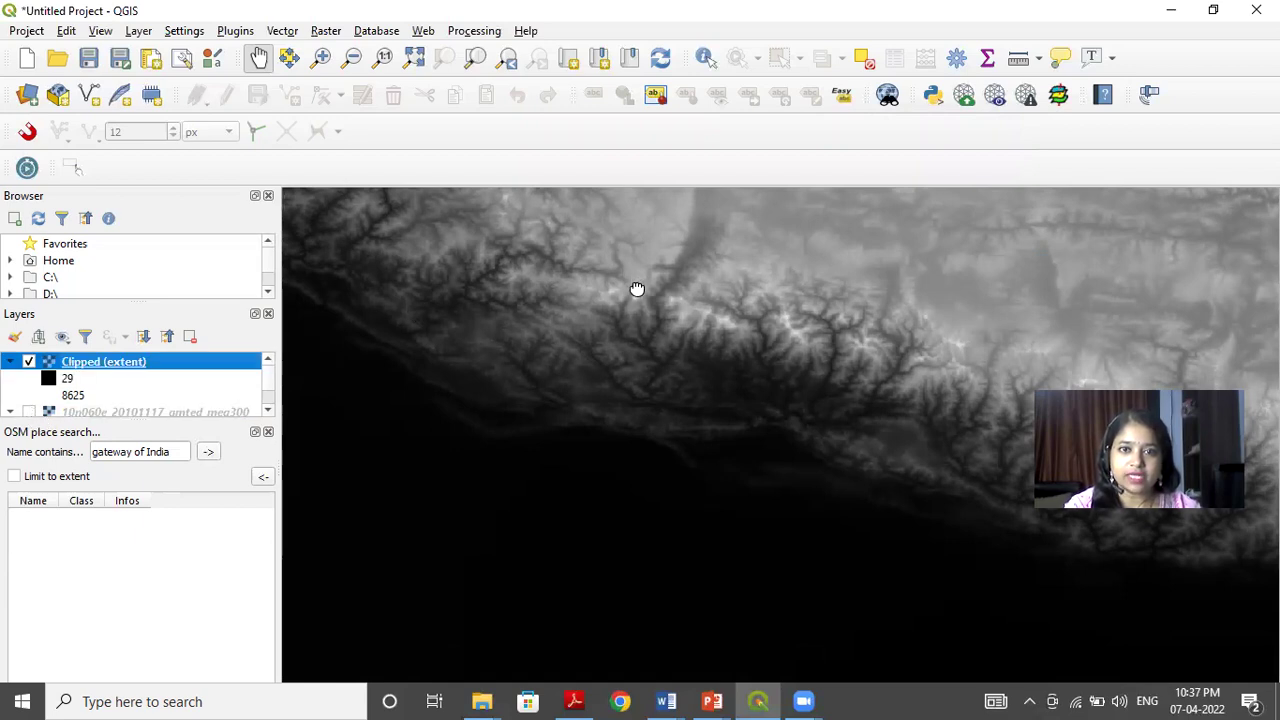
pyautogui.moveTo(637, 289)
pyautogui.mouseDown()
pyautogui.moveTo(623, 320)
pyautogui.moveTo(709, 309)
pyautogui.moveTo(651, 280)
pyautogui.mouseUp()
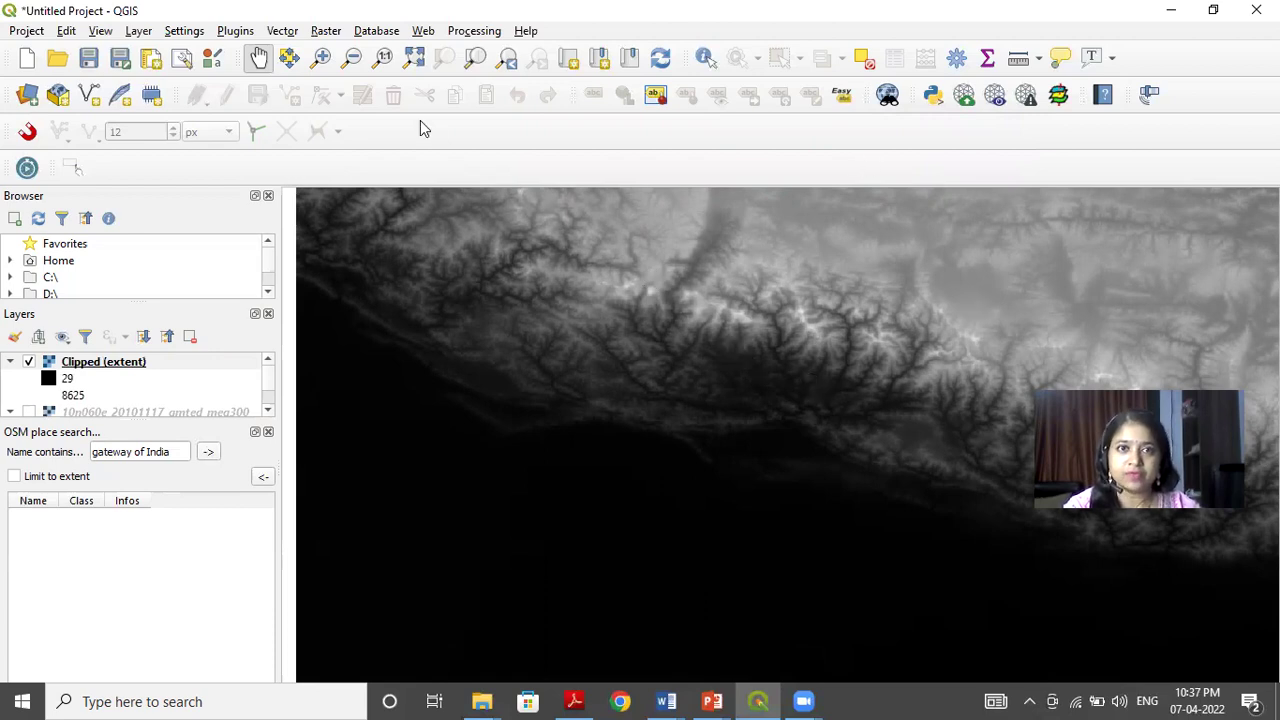
# Run the Contour tool on Clipped (extent) with a contour interval of 1000
pyautogui.click(330, 35)
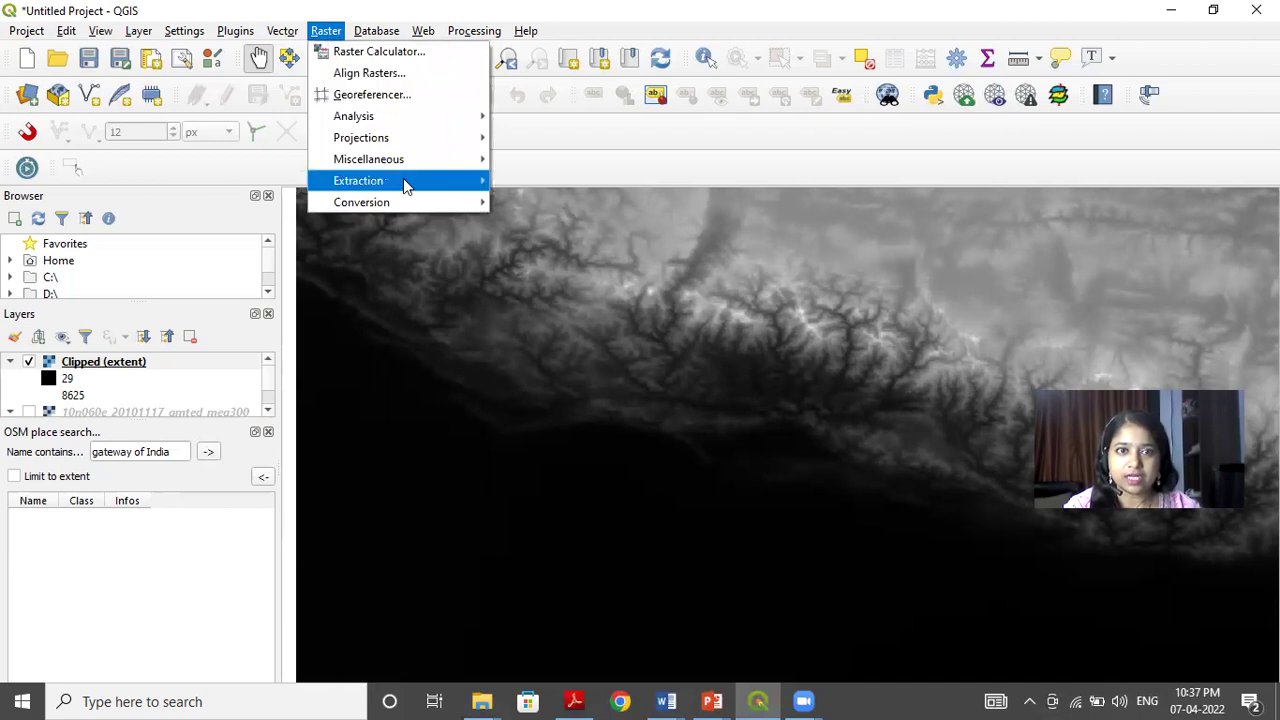
pyautogui.moveTo(461, 180)
pyautogui.click(549, 222)
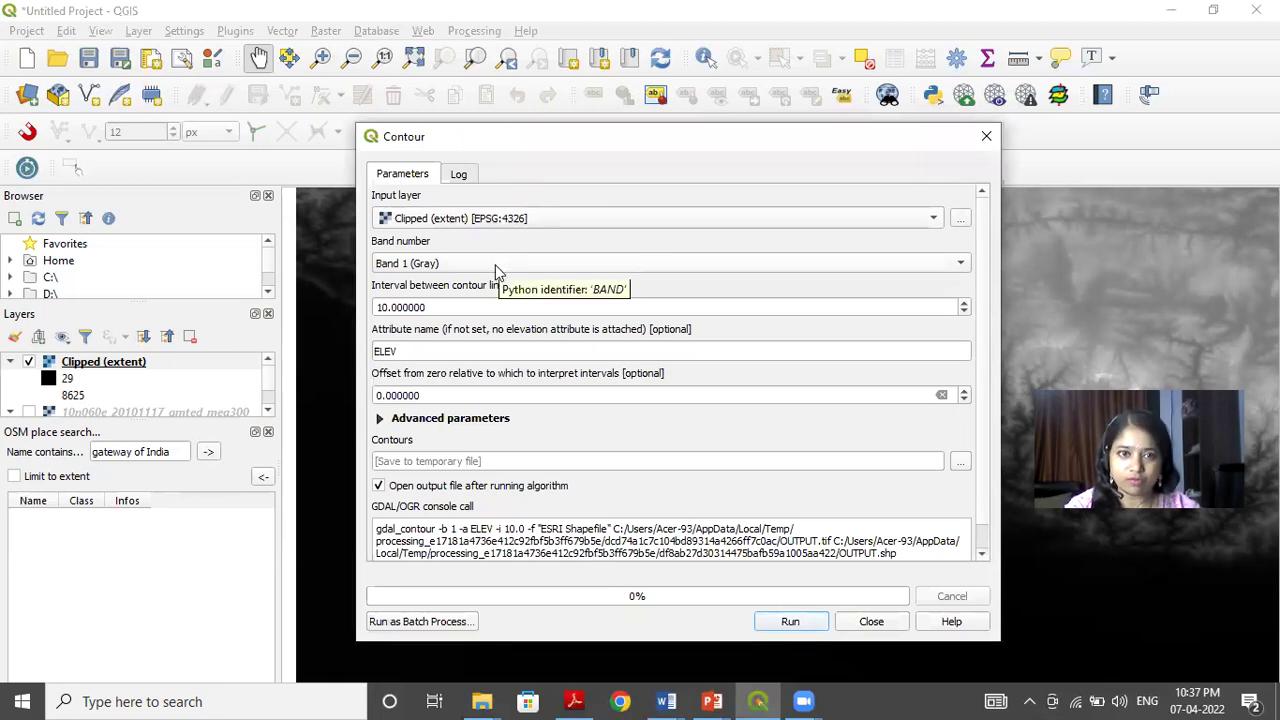
pyautogui.click(388, 309)
pyautogui.write('0')
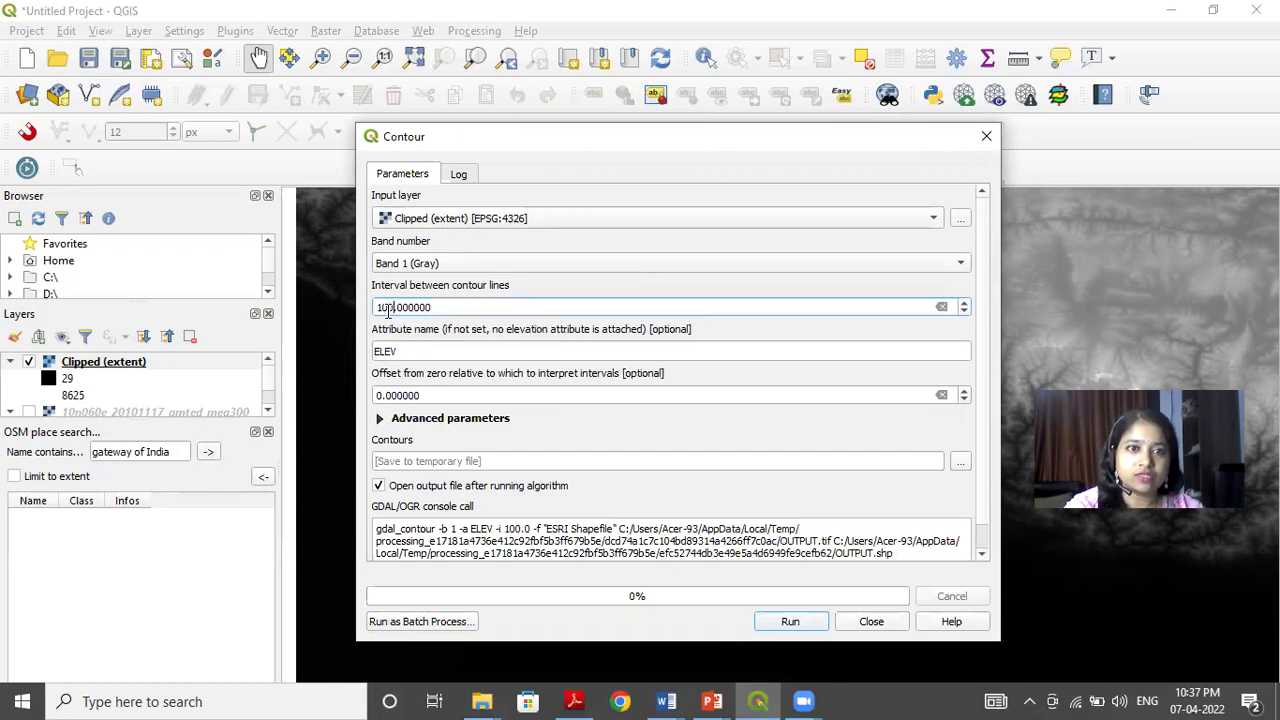
pyautogui.write('0')
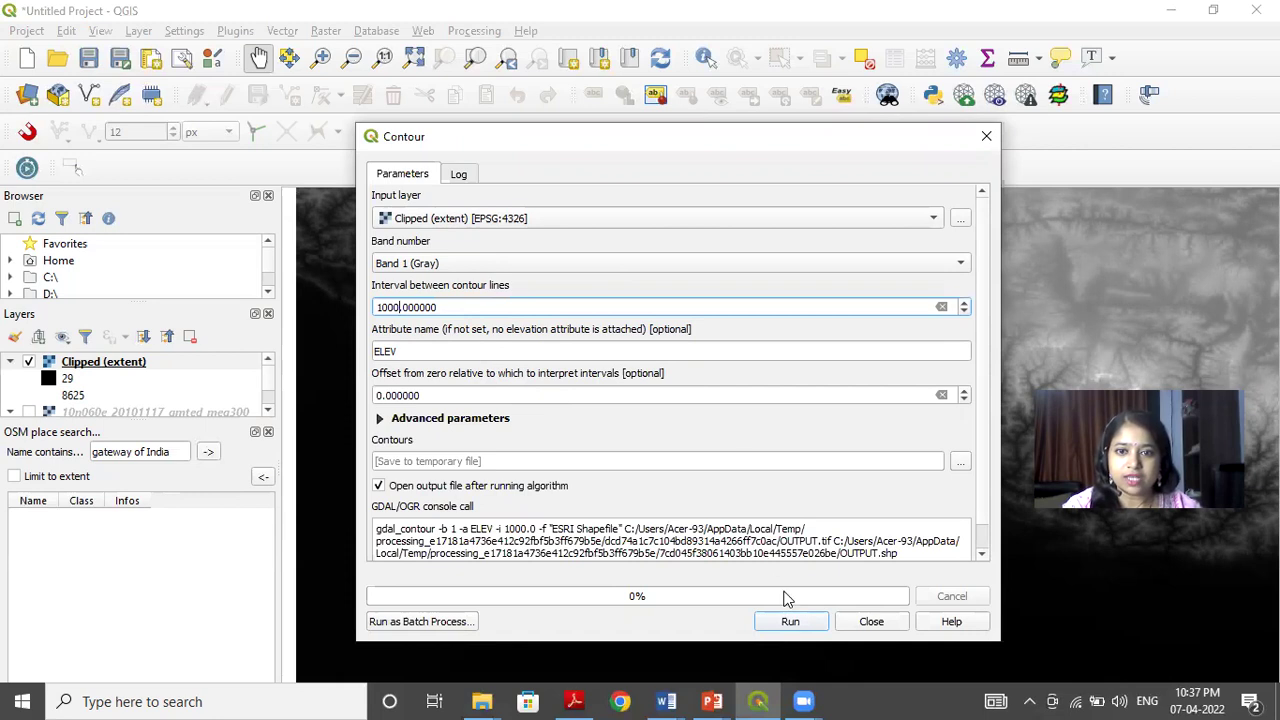
pyautogui.click(805, 627)
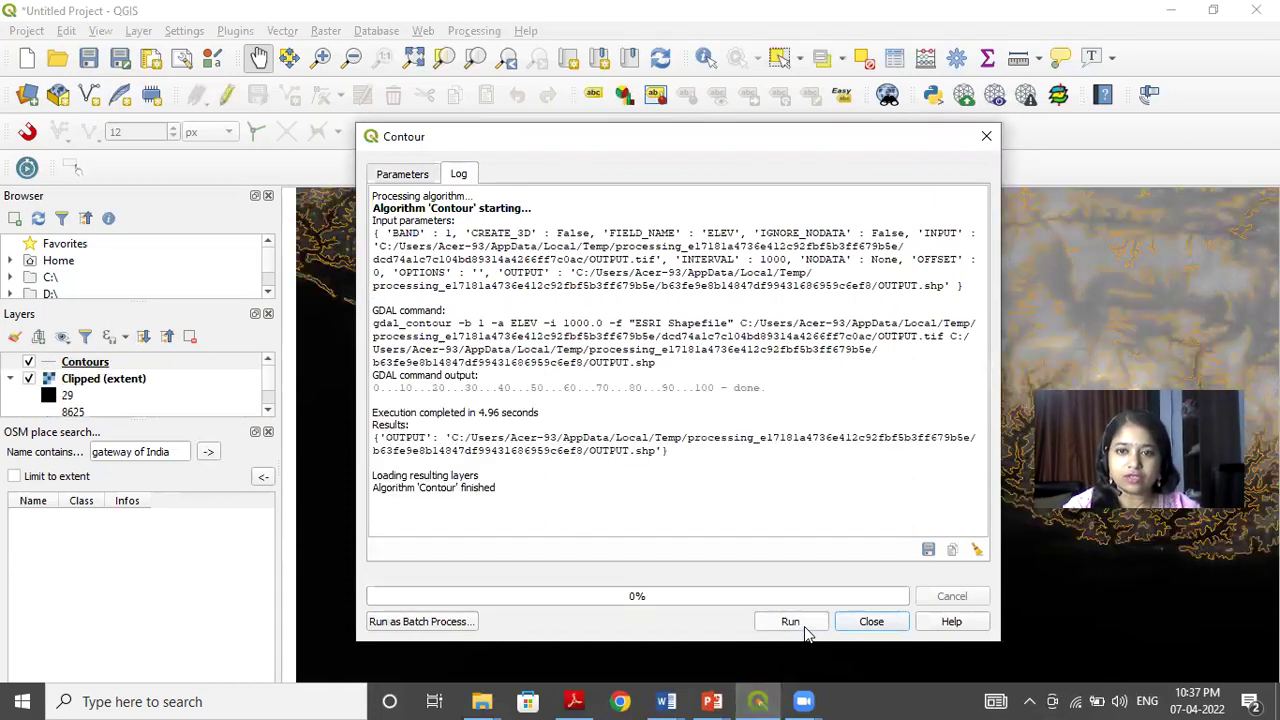
# Close the contour tool and zoom the map in on the new contour lines
pyautogui.click(871, 621)
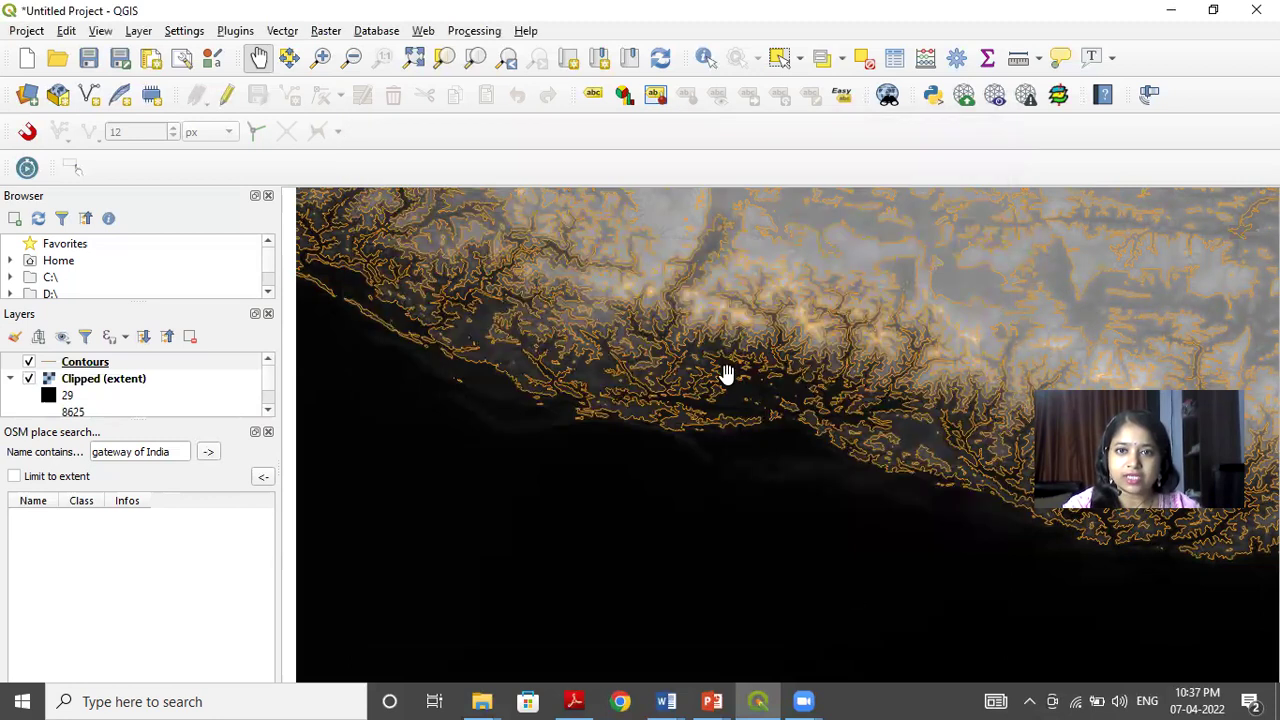
pyautogui.scroll(1, 618, 431)
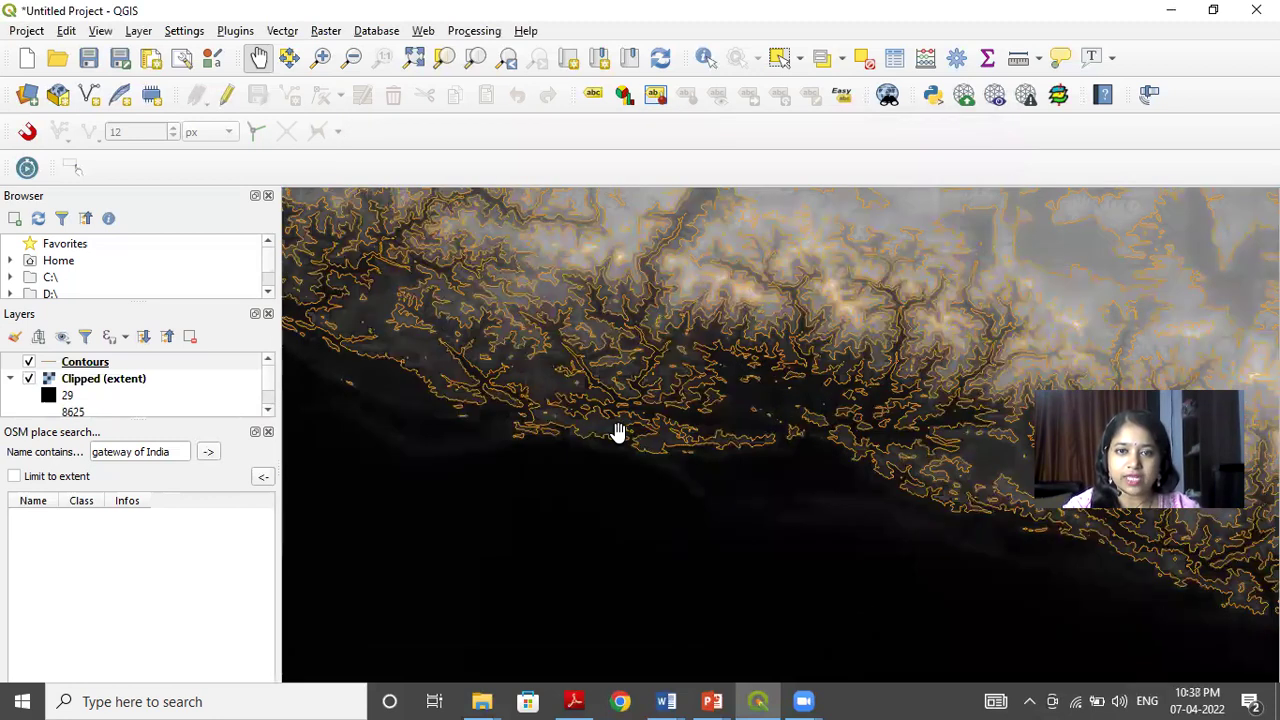
pyautogui.scroll(1, 618, 431)
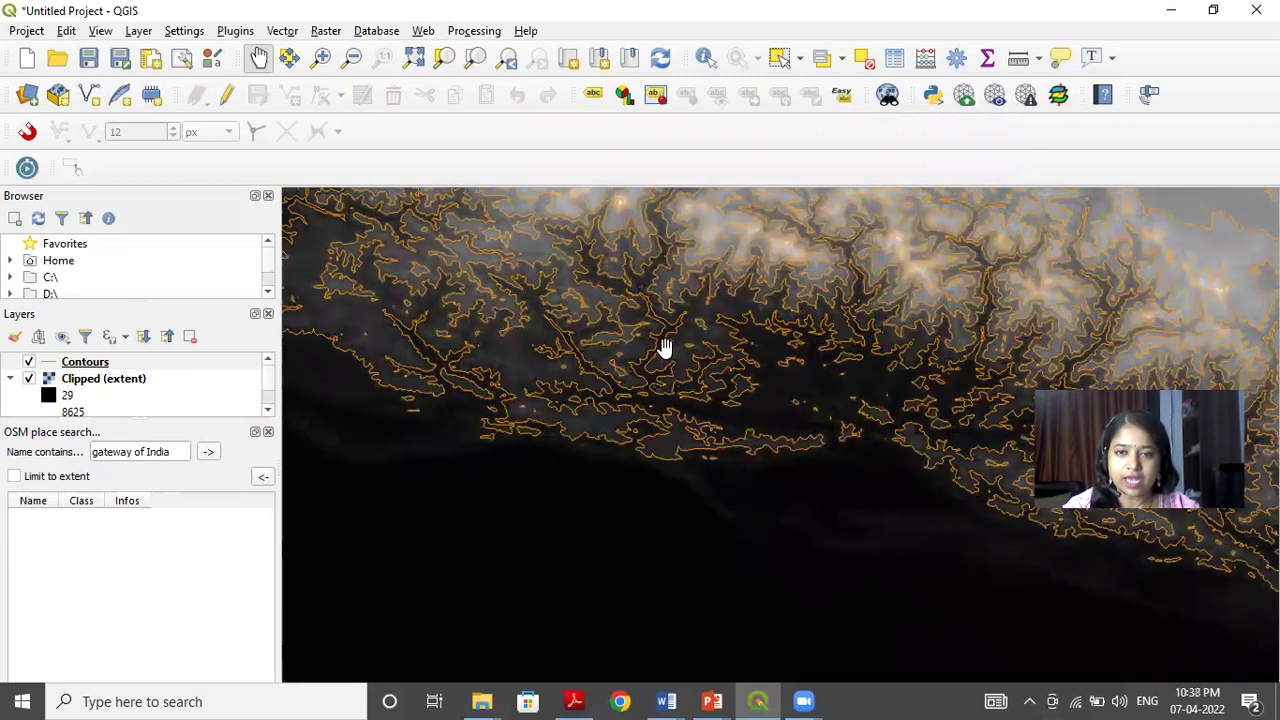
pyautogui.scroll(2, 664, 347)
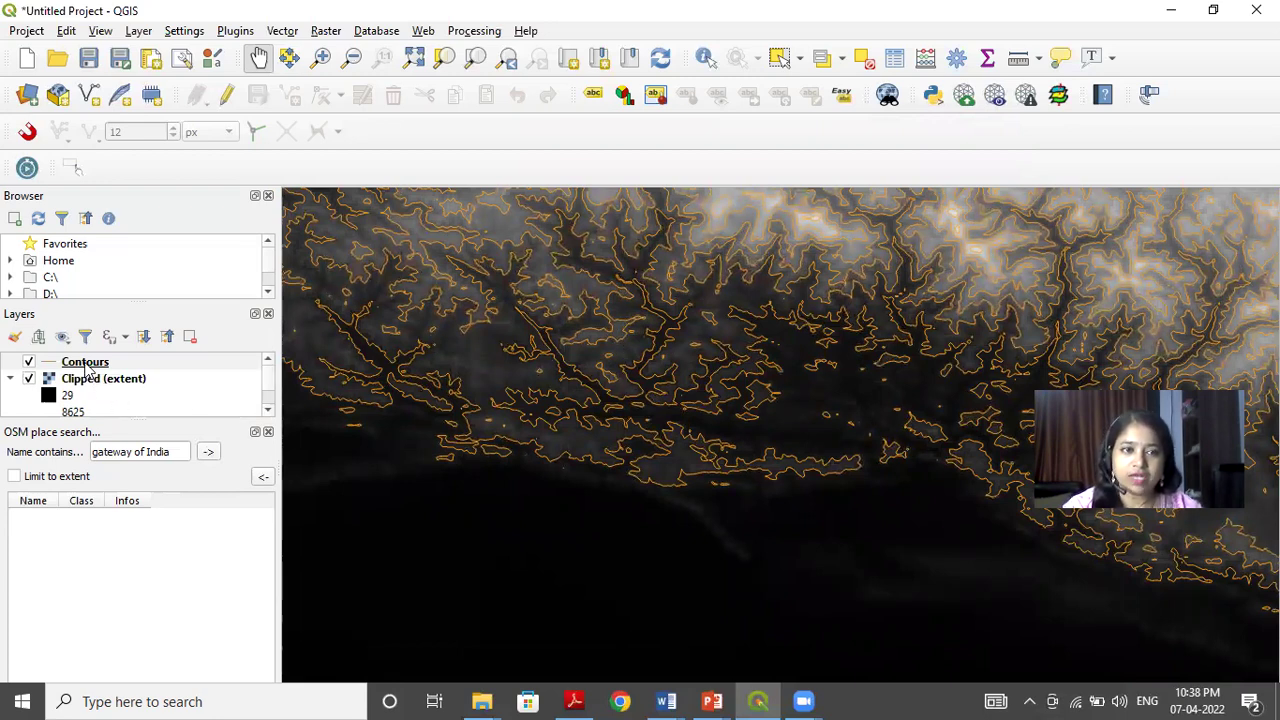
# Turn on single labels for the Contours layer using the ELEV field, then apply and close
pyautogui.rightClick(88, 367)
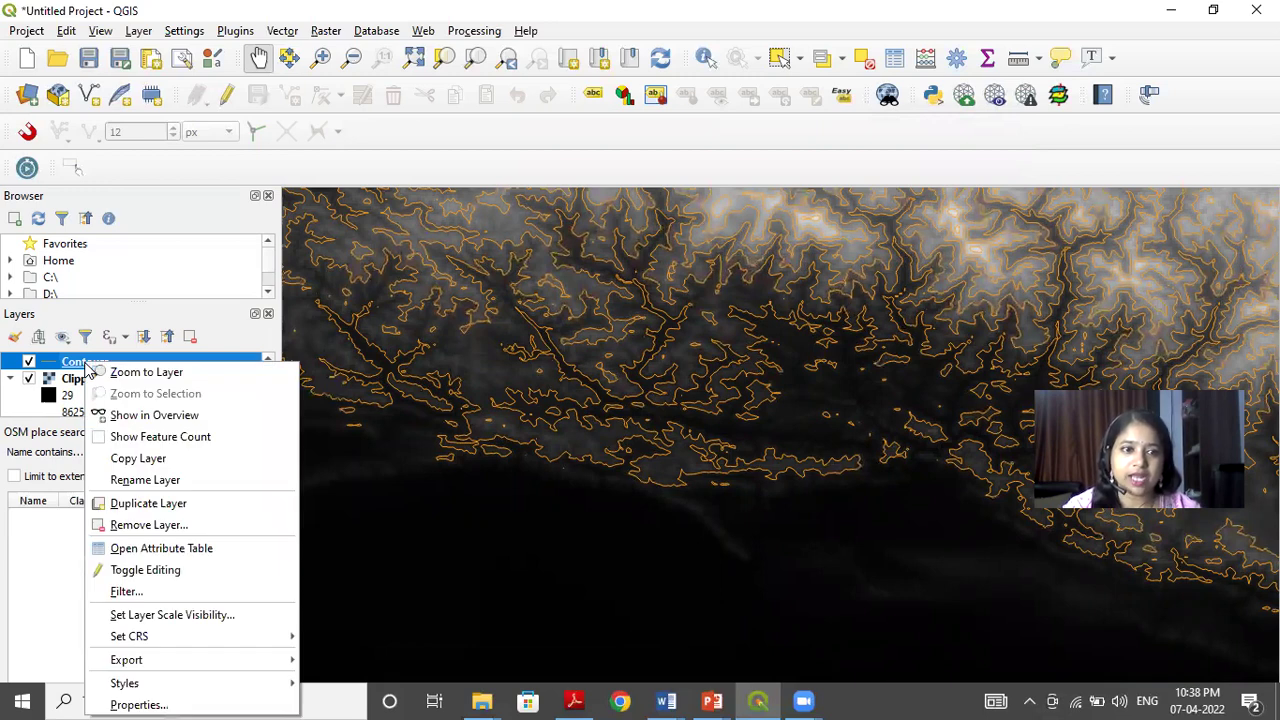
pyautogui.click(165, 701)
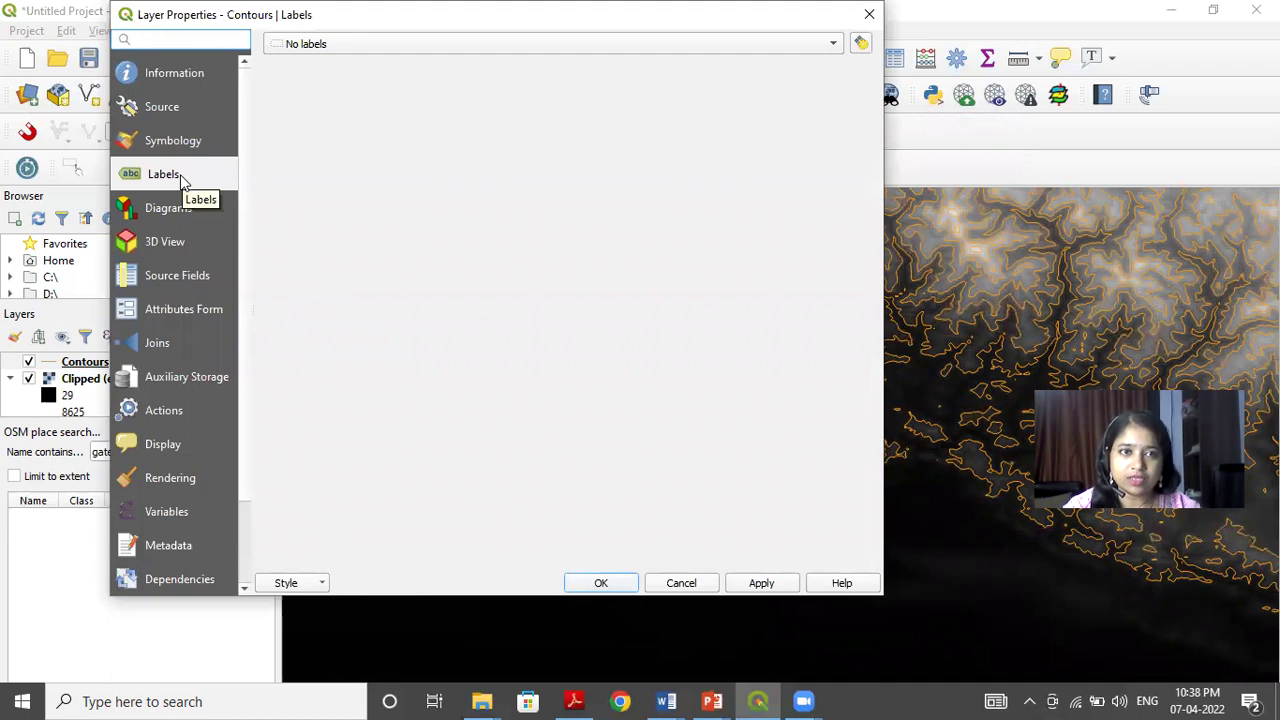
pyautogui.click(428, 45)
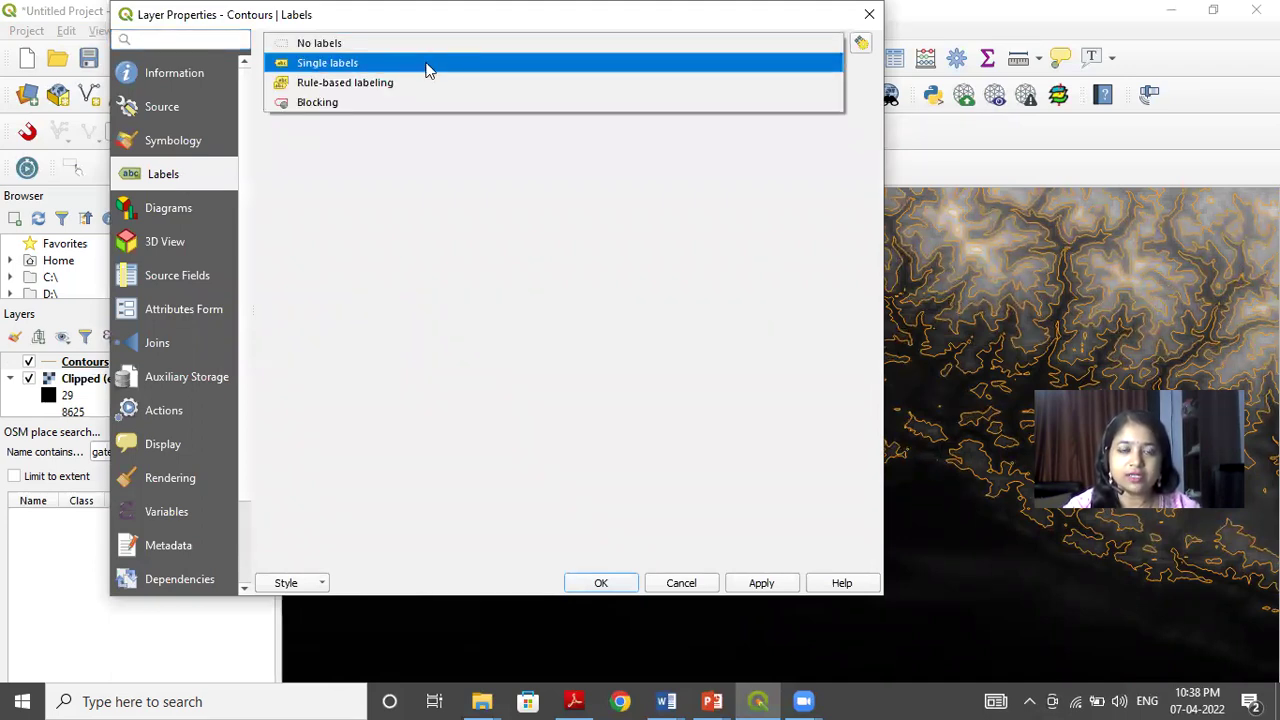
pyautogui.click(428, 68)
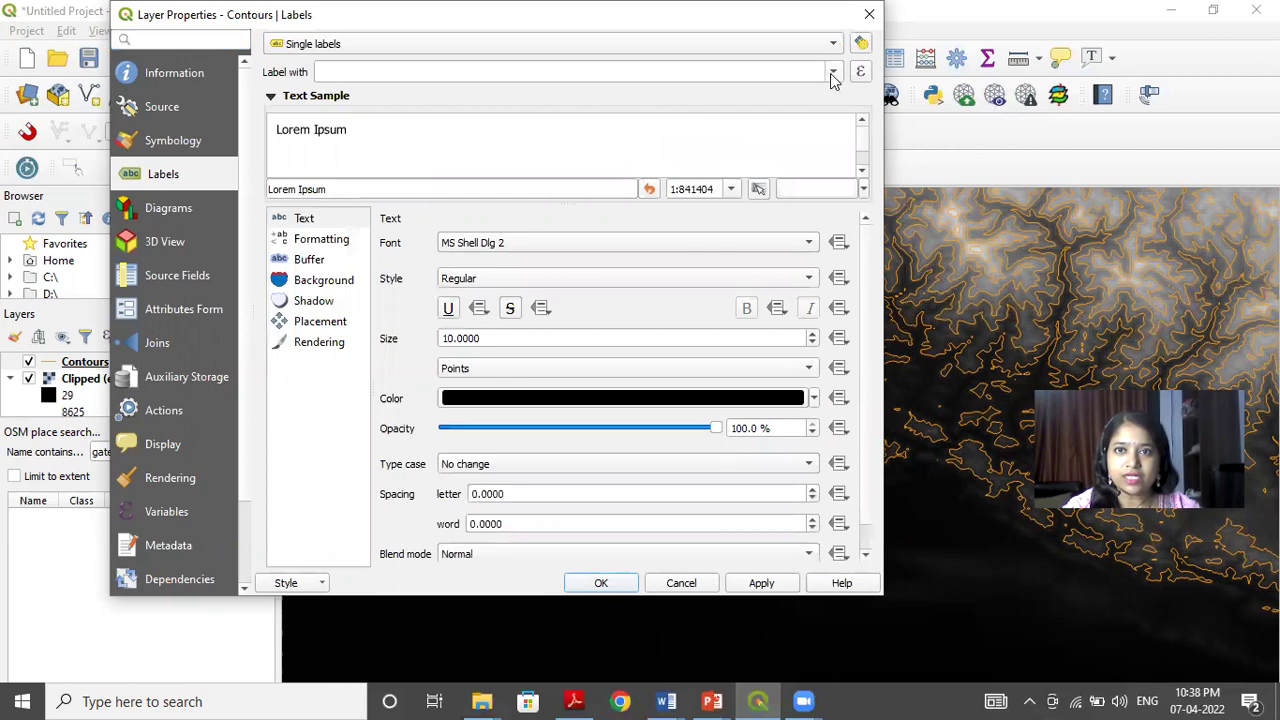
pyautogui.click(832, 73)
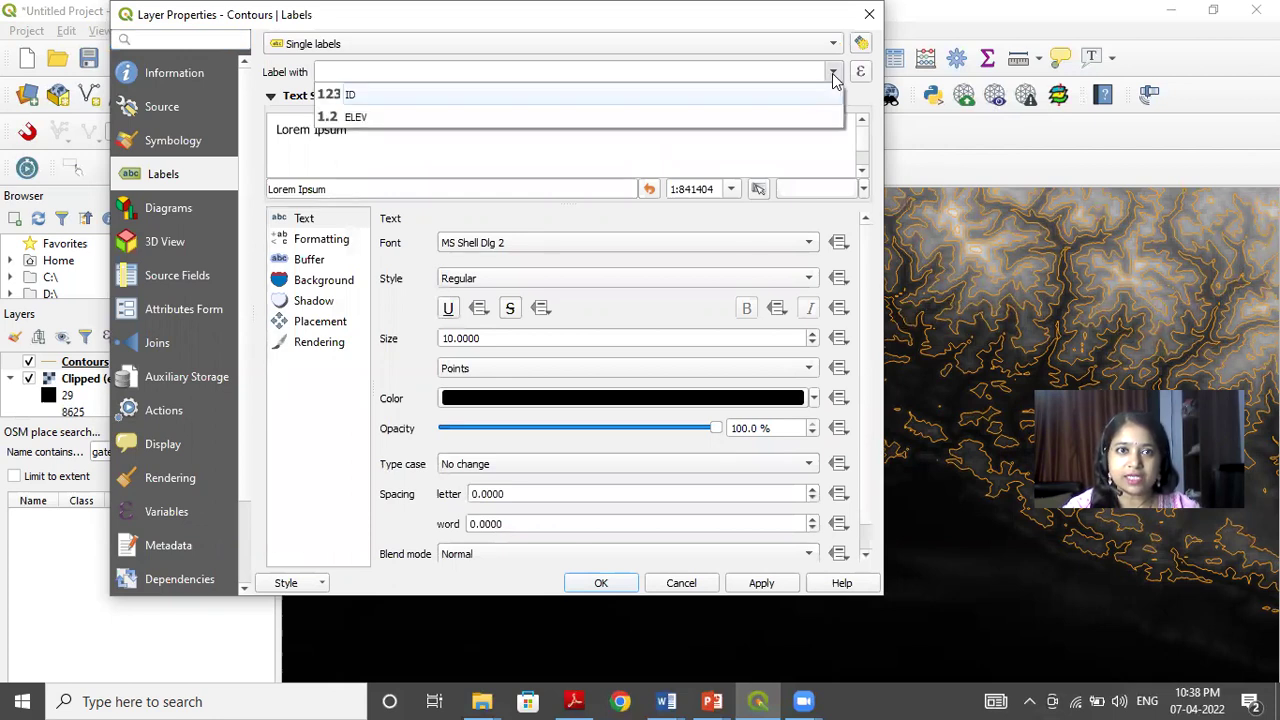
pyautogui.click(740, 118)
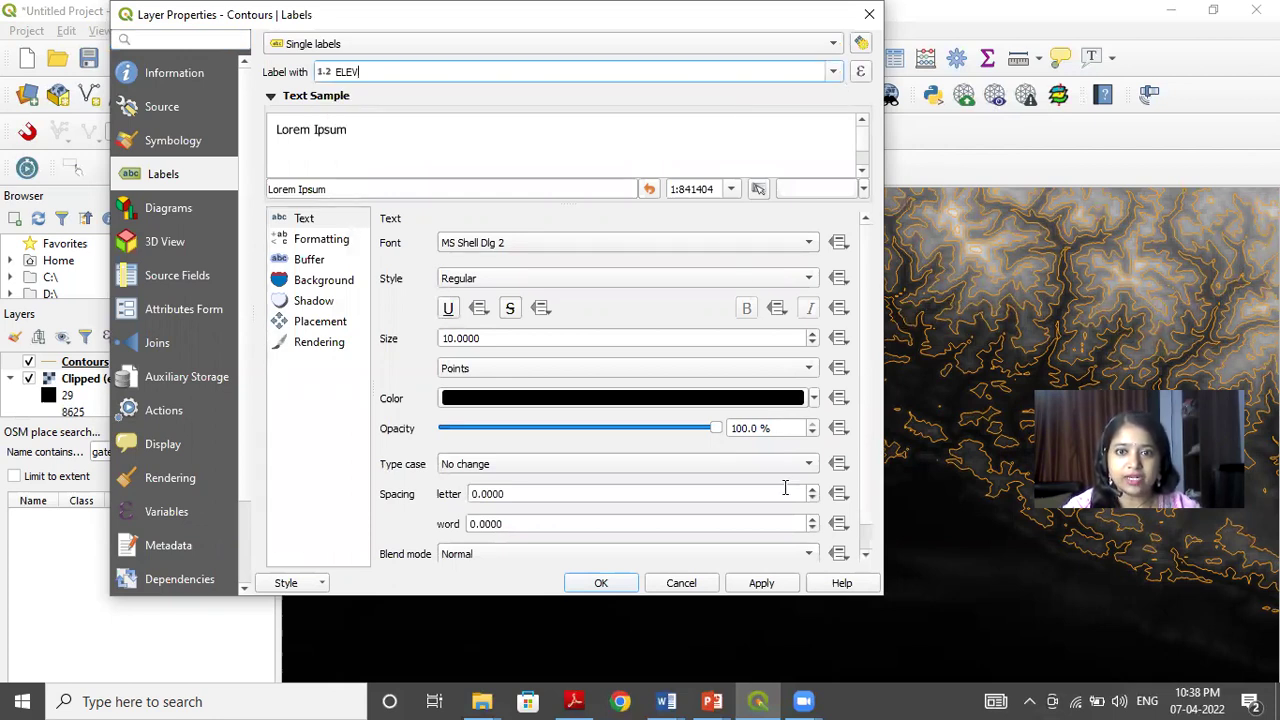
pyautogui.click(762, 583)
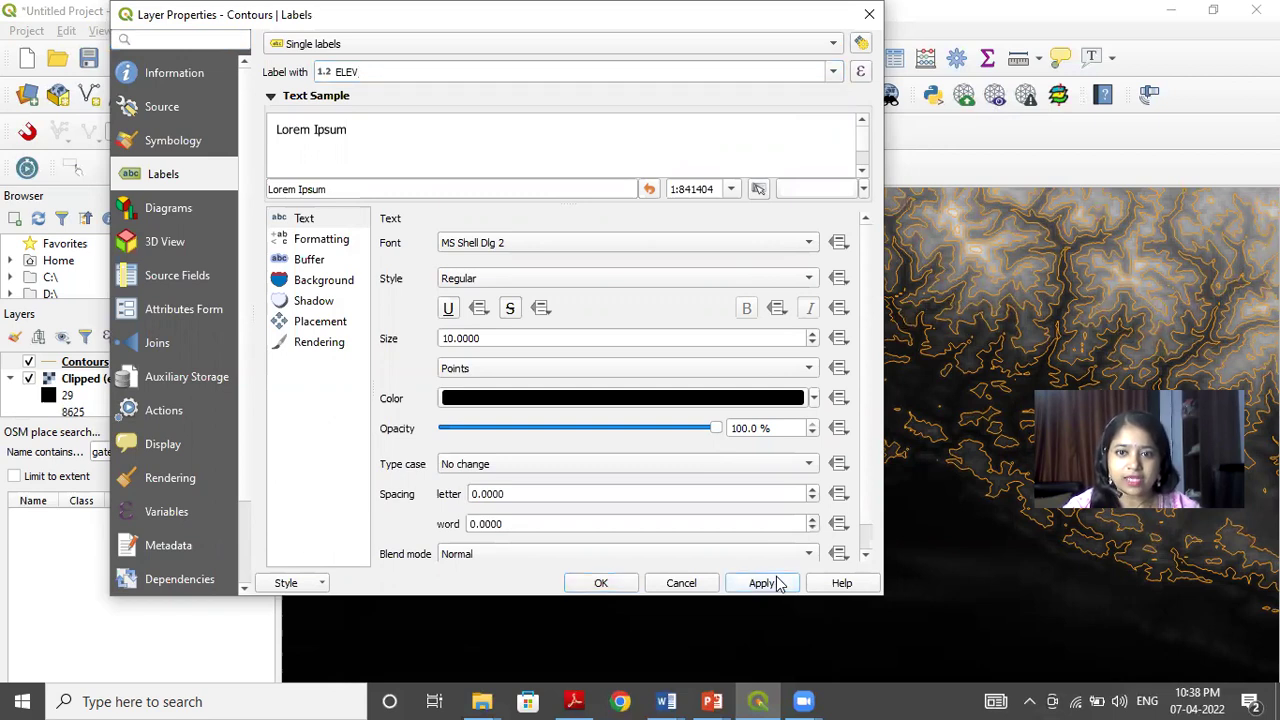
pyautogui.click(609, 591)
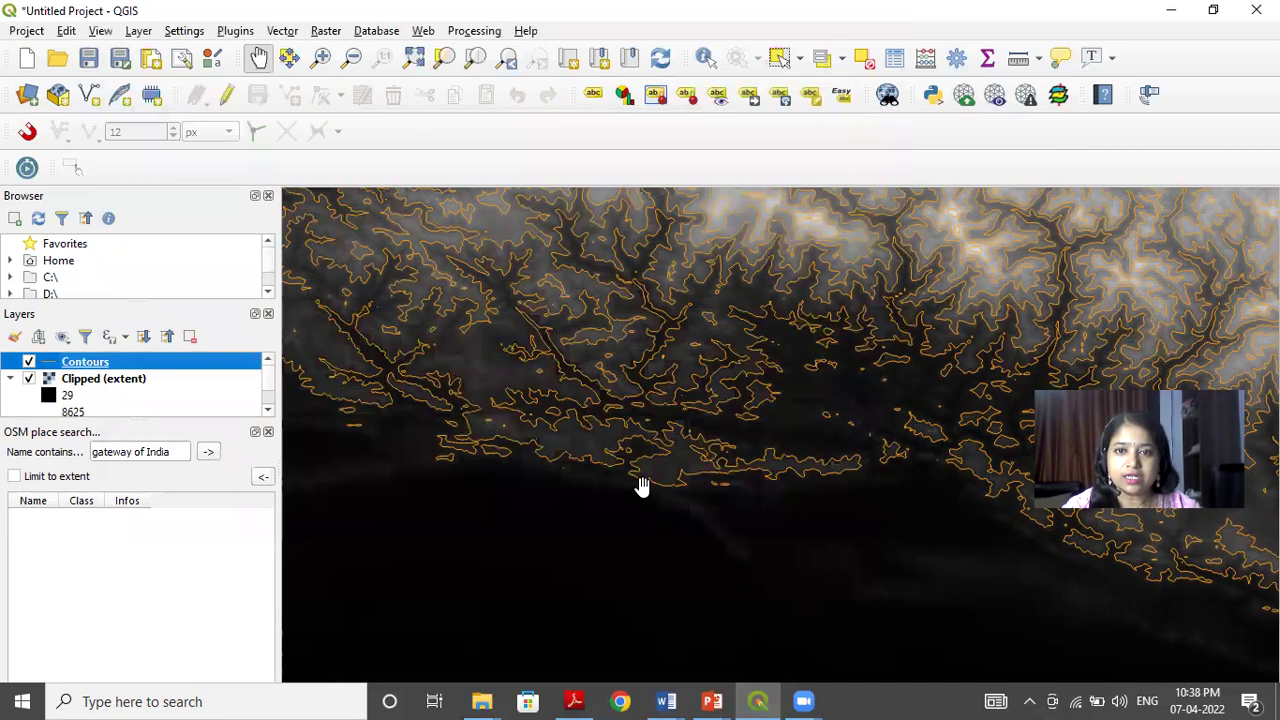
# Untick the Clipped (extent) raster and adjust the view to show the ELEV-labelled contours
pyautogui.scroll(1, 642, 486)
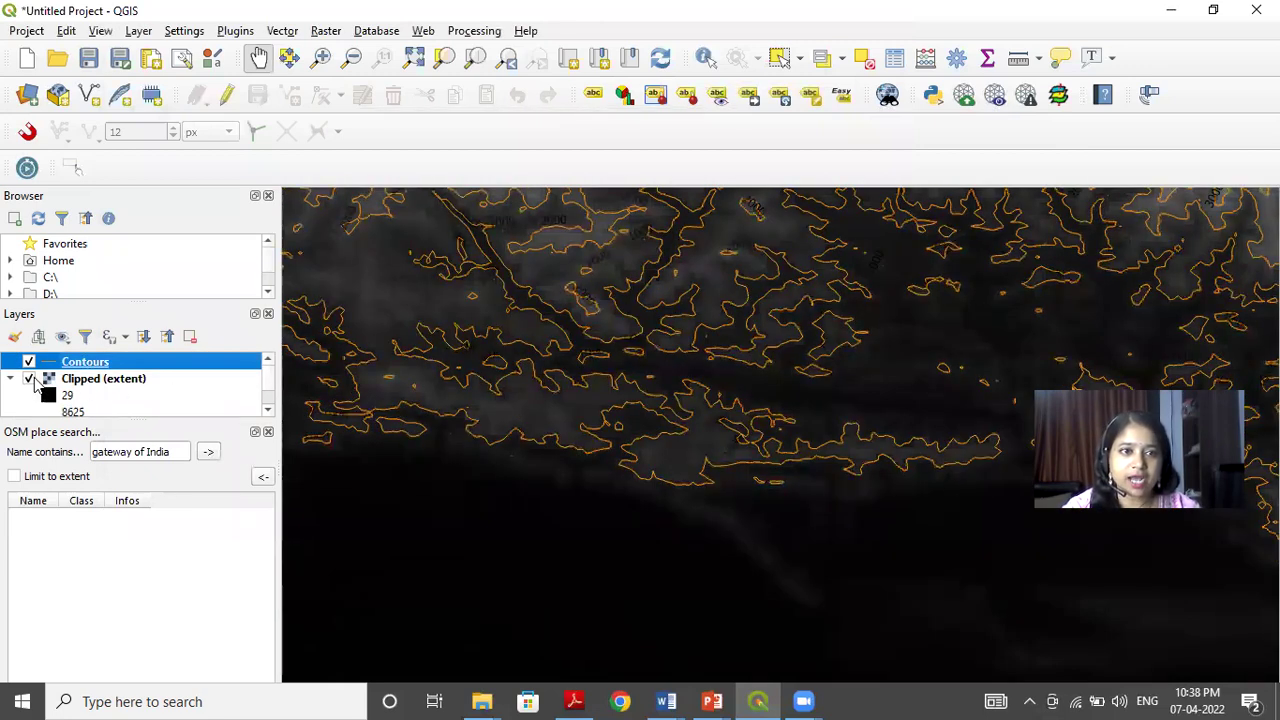
pyautogui.click(29, 379)
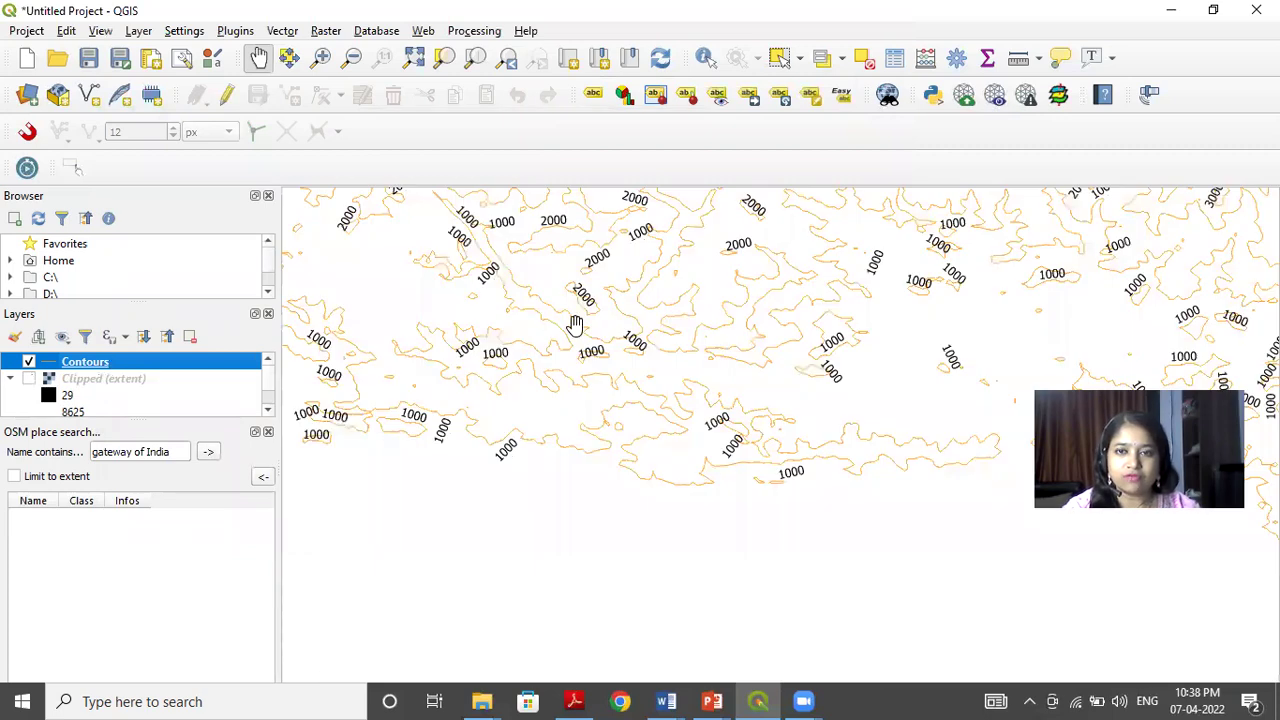
pyautogui.moveTo(654, 320); pyautogui.dragTo(657, 383)
pyautogui.scroll(-2, 665, 470)
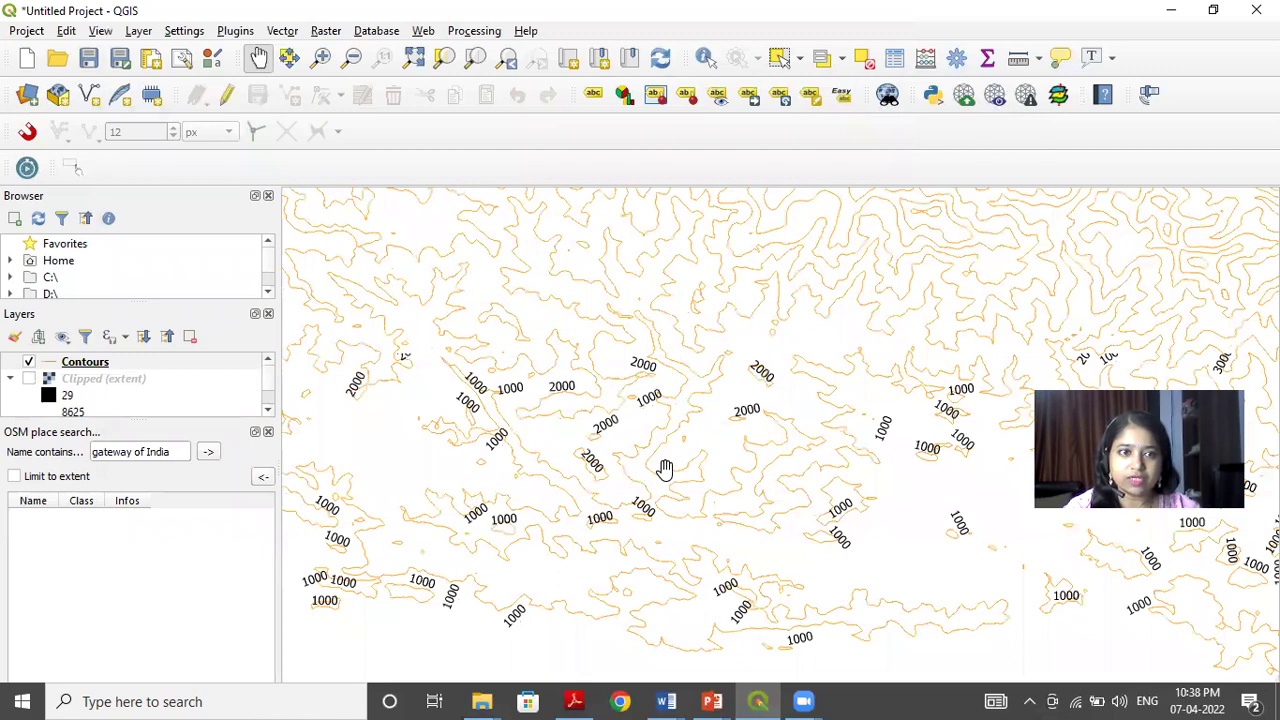
# Sort the Contours attribute table by ELEV descending and zoom the map to the 8000 row
pyautogui.rightClick(93, 366)
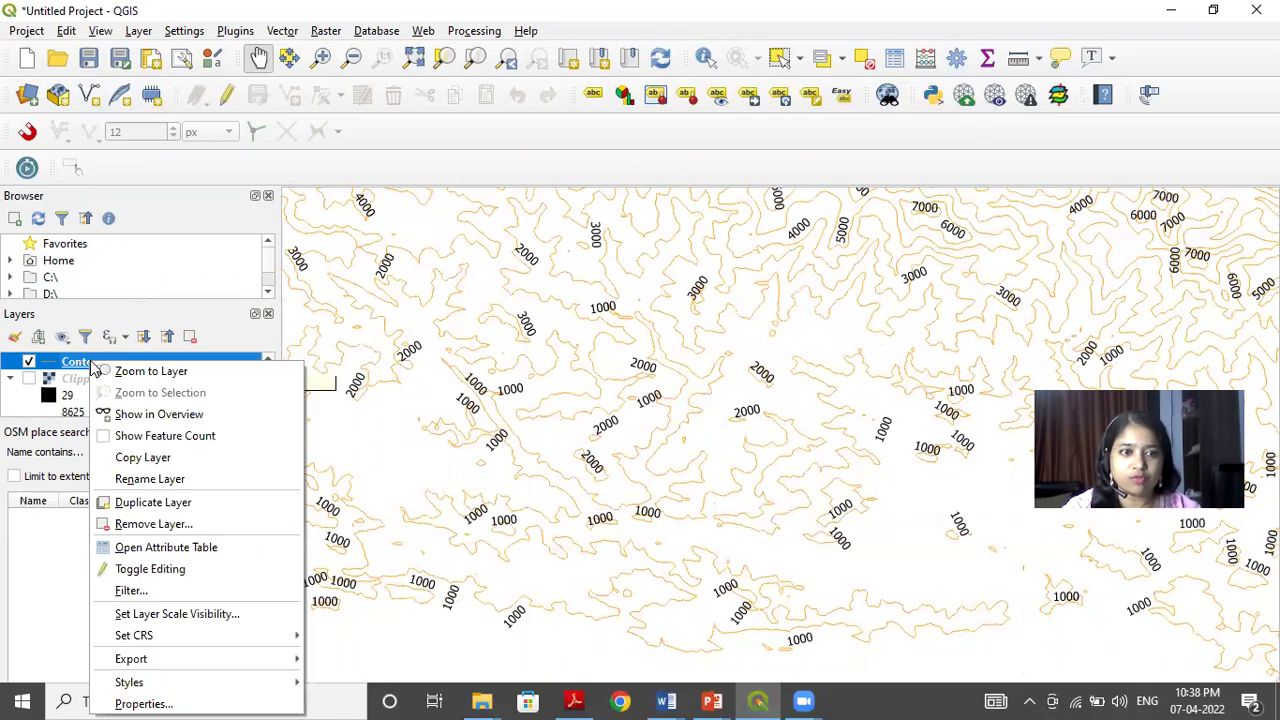
pyautogui.click(194, 550)
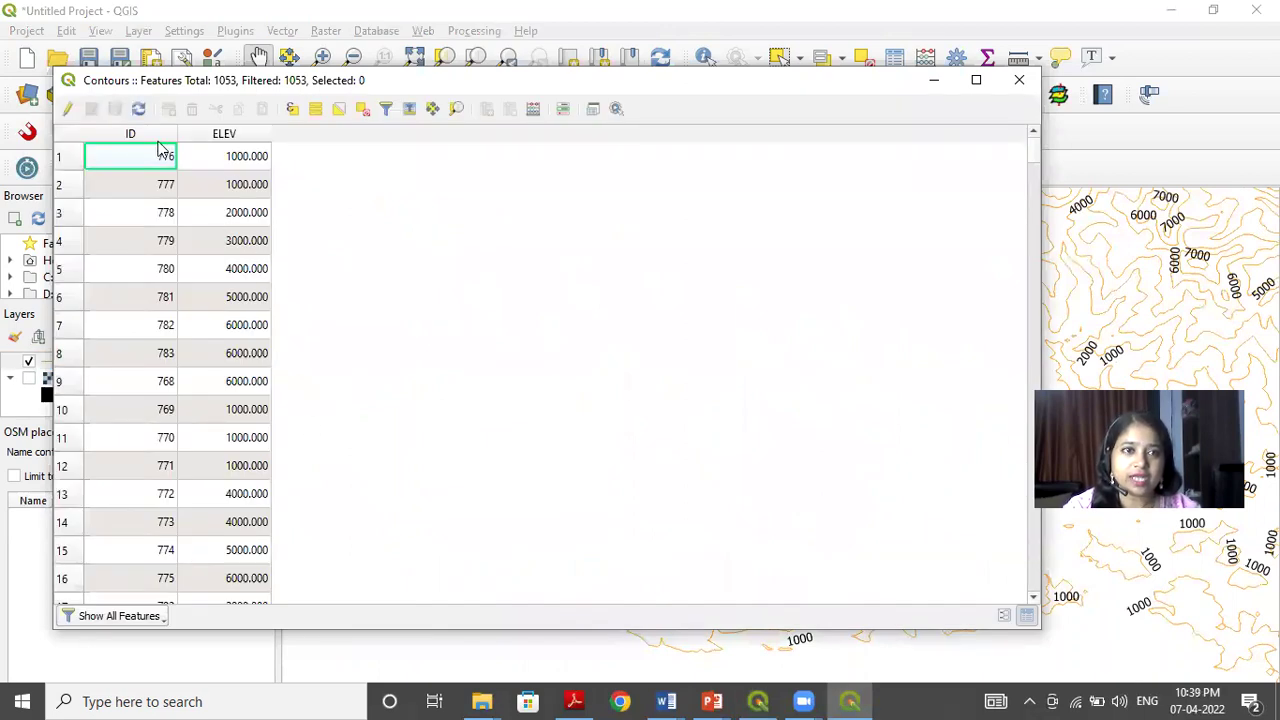
pyautogui.click(222, 138)
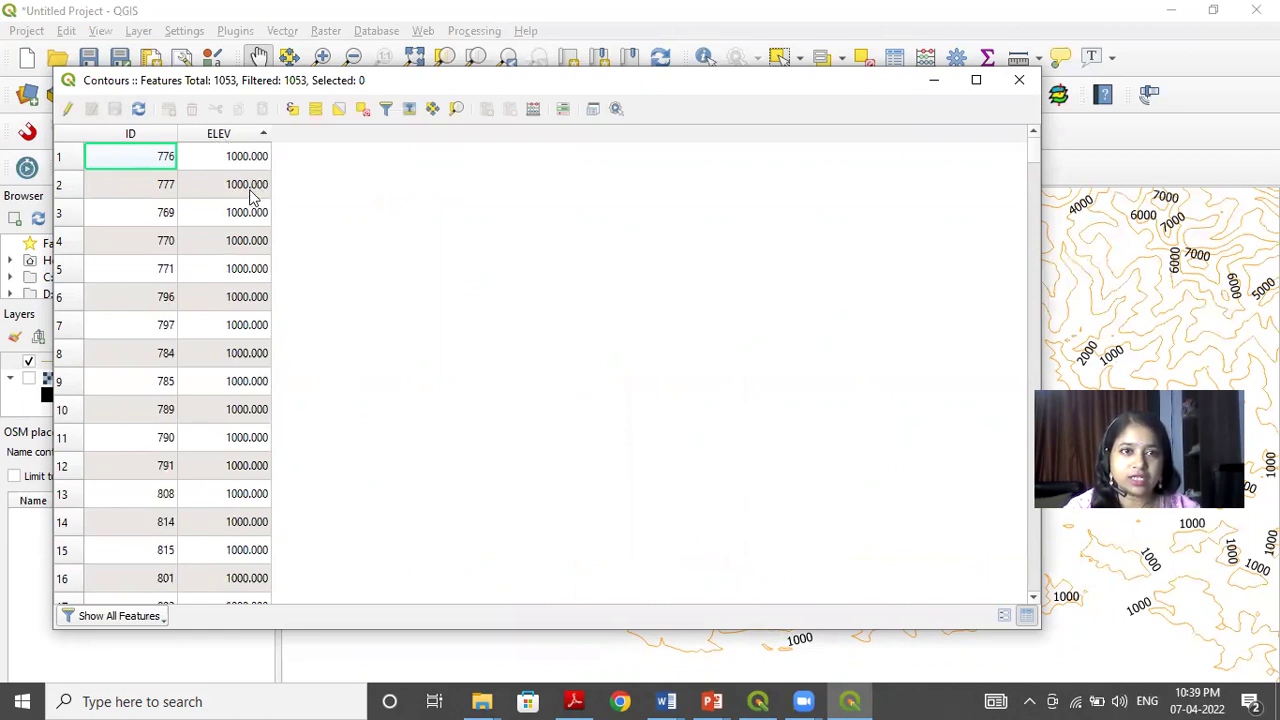
pyautogui.click(248, 140)
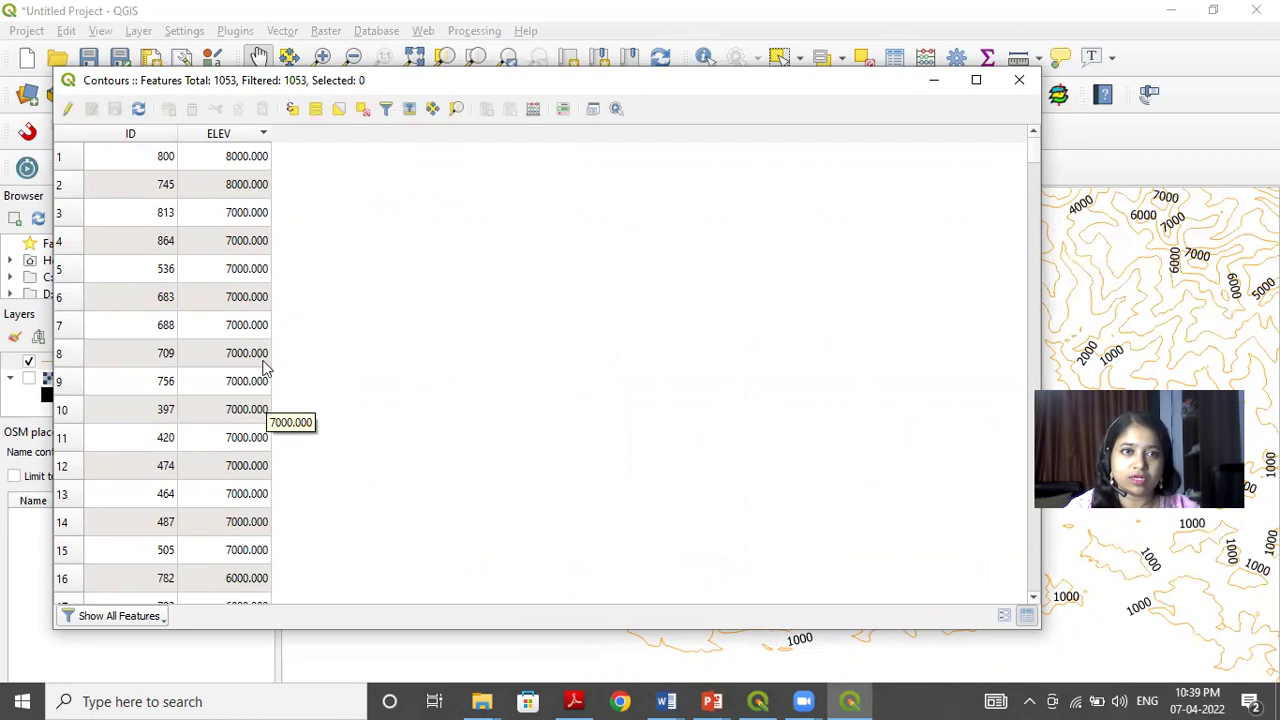
pyautogui.click(62, 158)
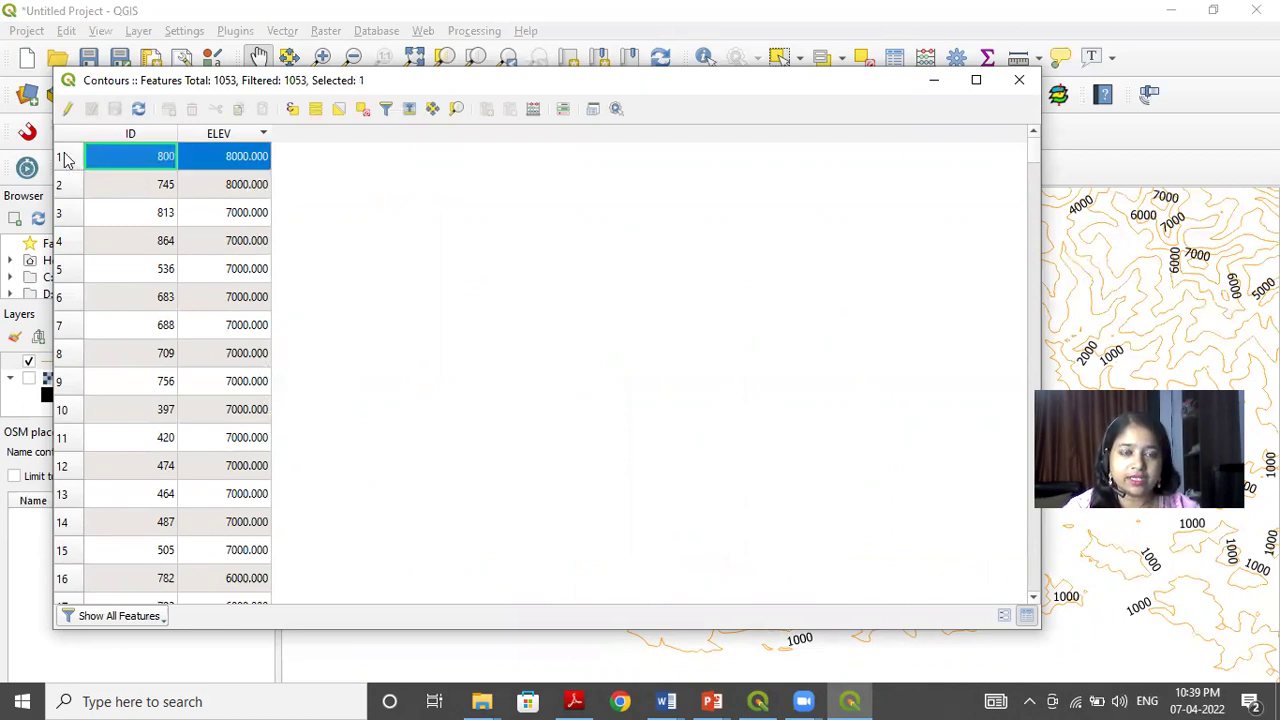
pyautogui.click(455, 114)
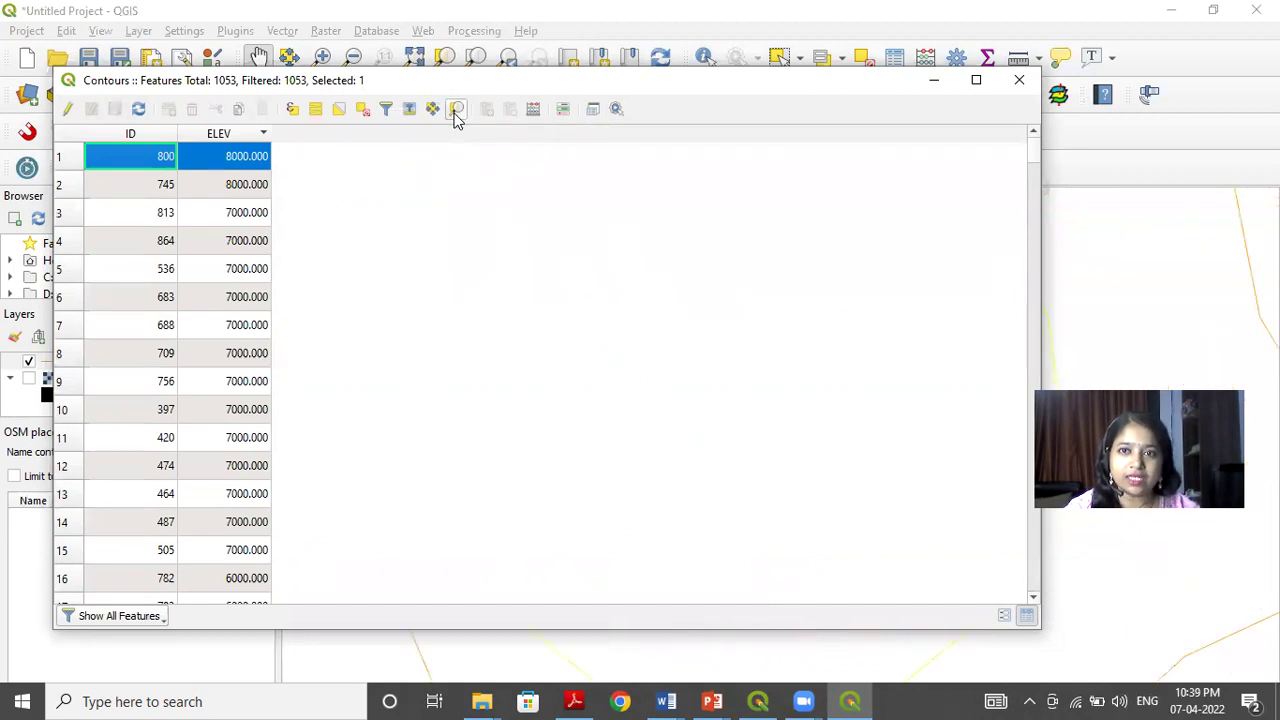
# Close the attribute table and zoom out slightly around the 8000 contour ring
pyautogui.click(1019, 80)
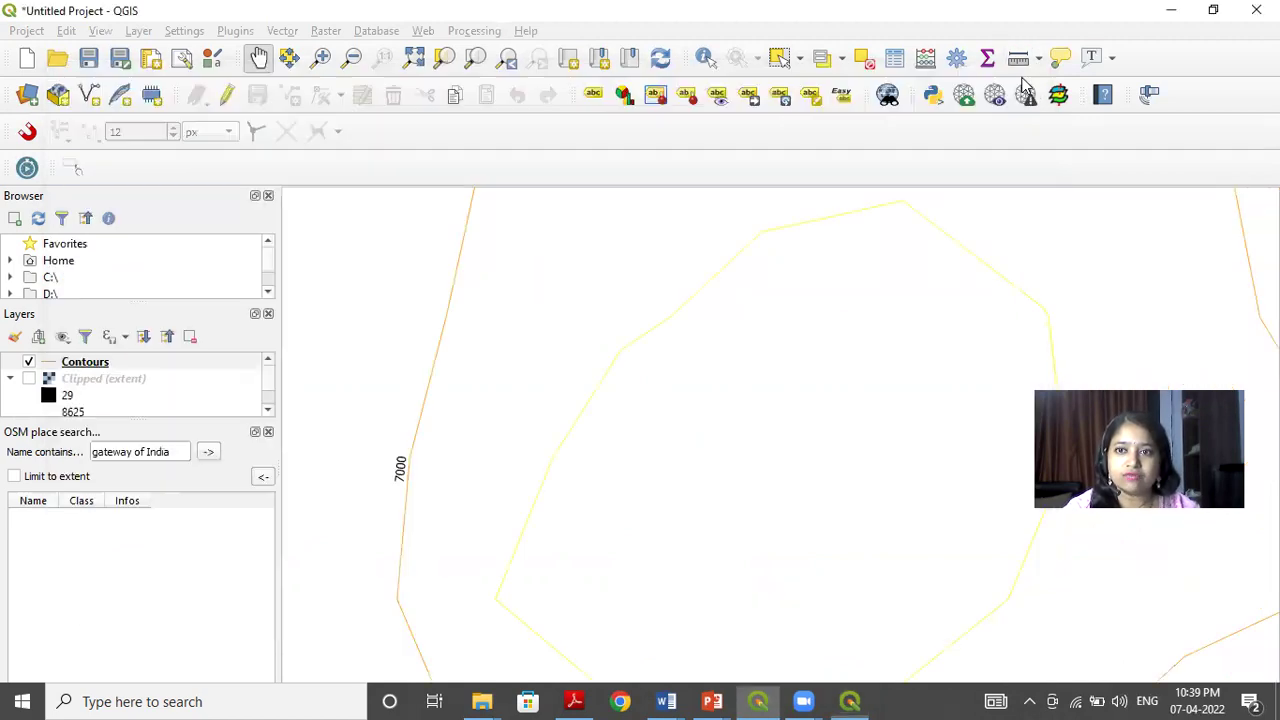
pyautogui.scroll(-4, 820, 361)
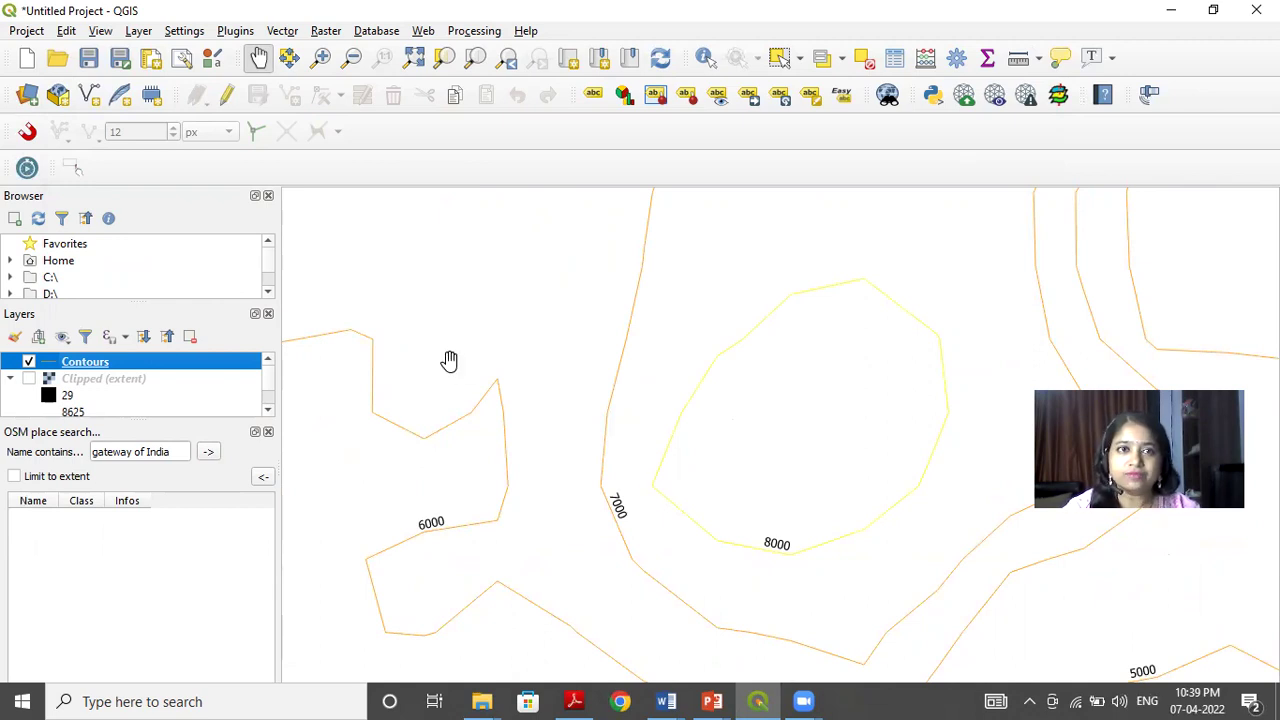
# Run Hillshade on the Clipped (extent) raster at azimuth 315 and altitude 45
pyautogui.click(324, 32)
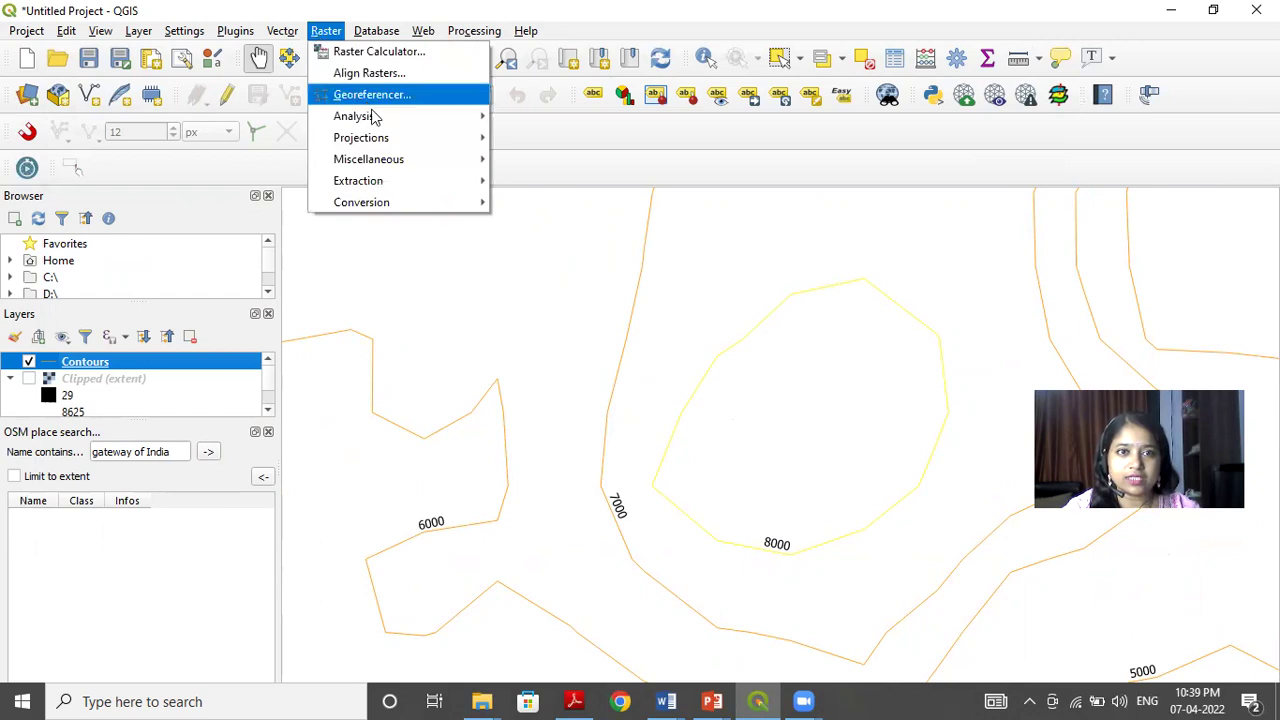
pyautogui.moveTo(388, 128)
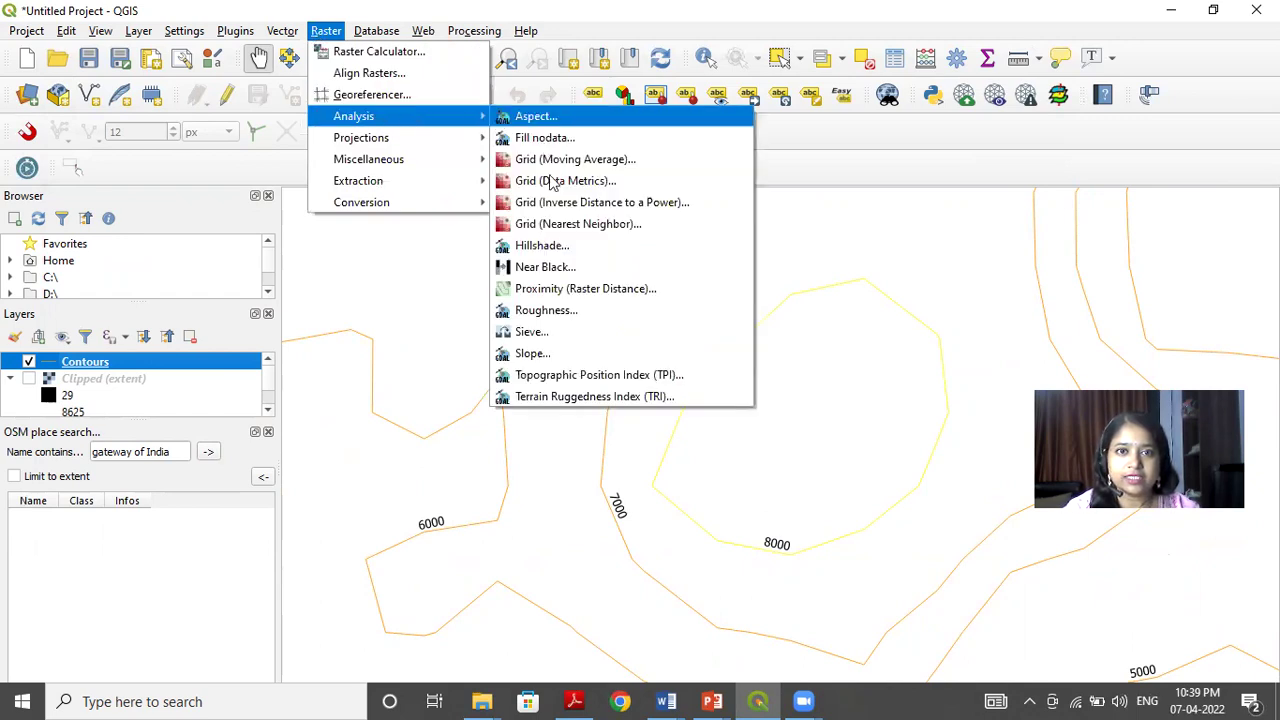
pyautogui.click(562, 246)
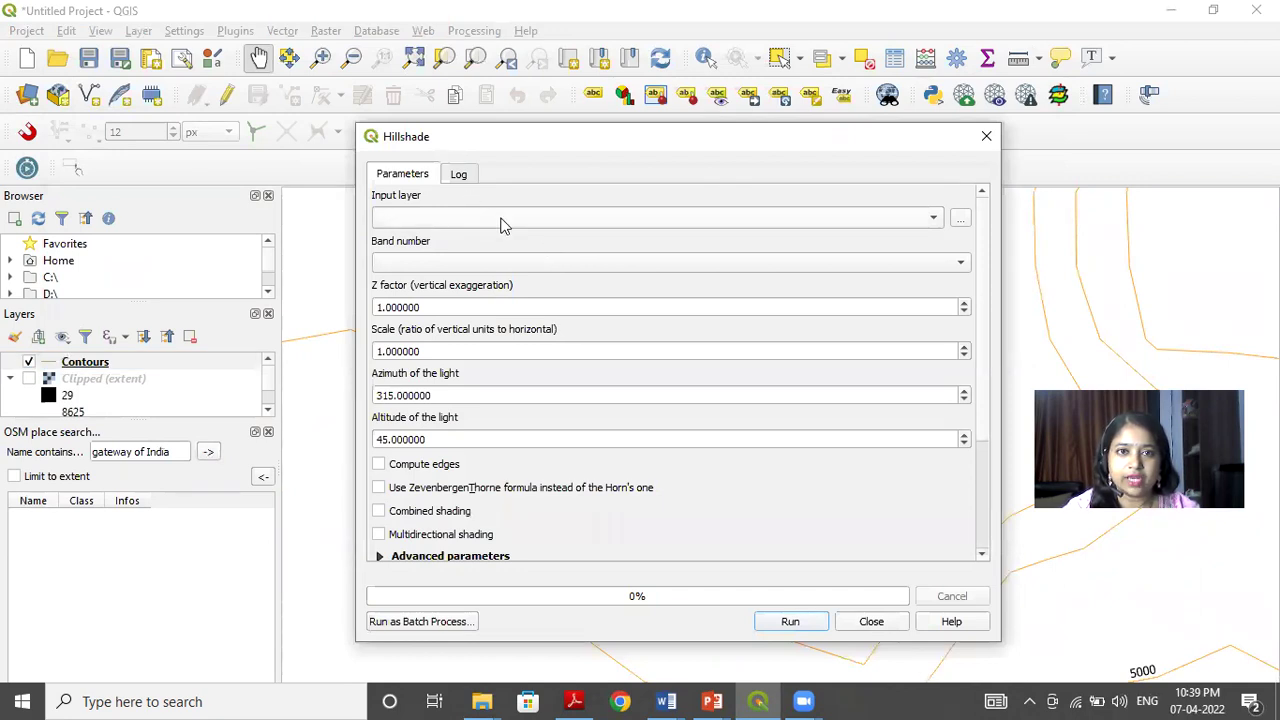
pyautogui.click(503, 218)
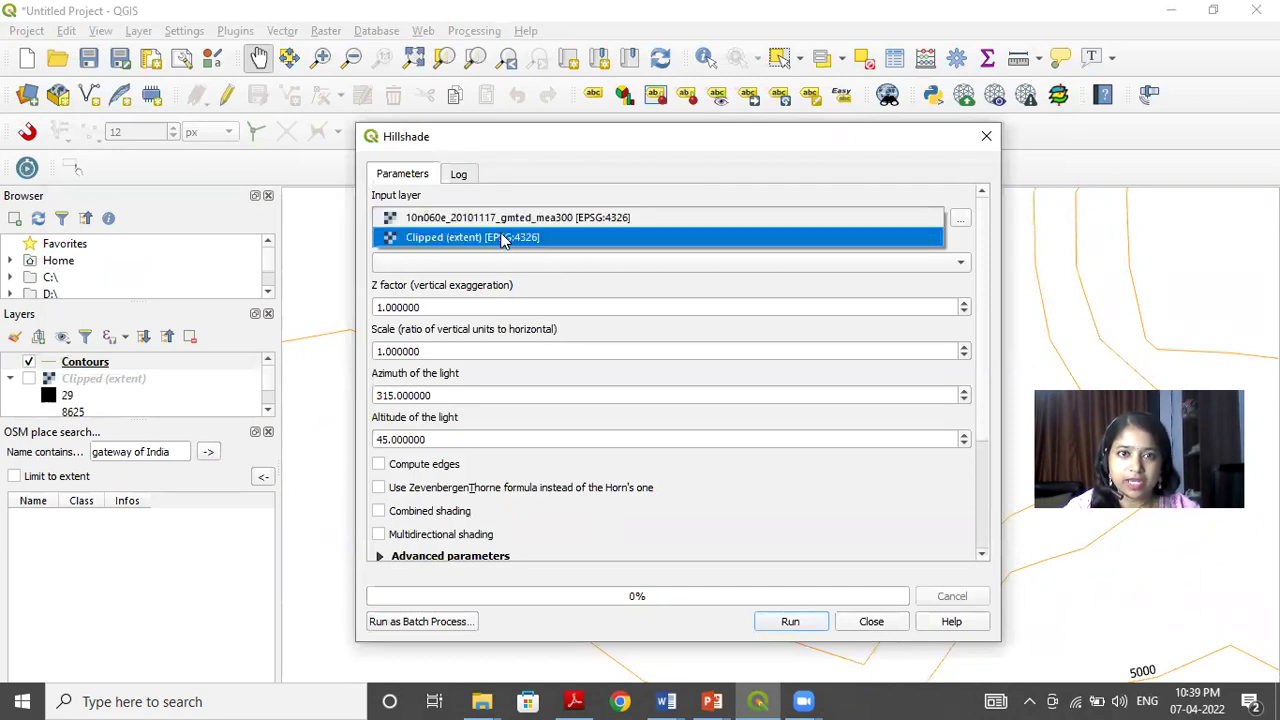
pyautogui.click(503, 237)
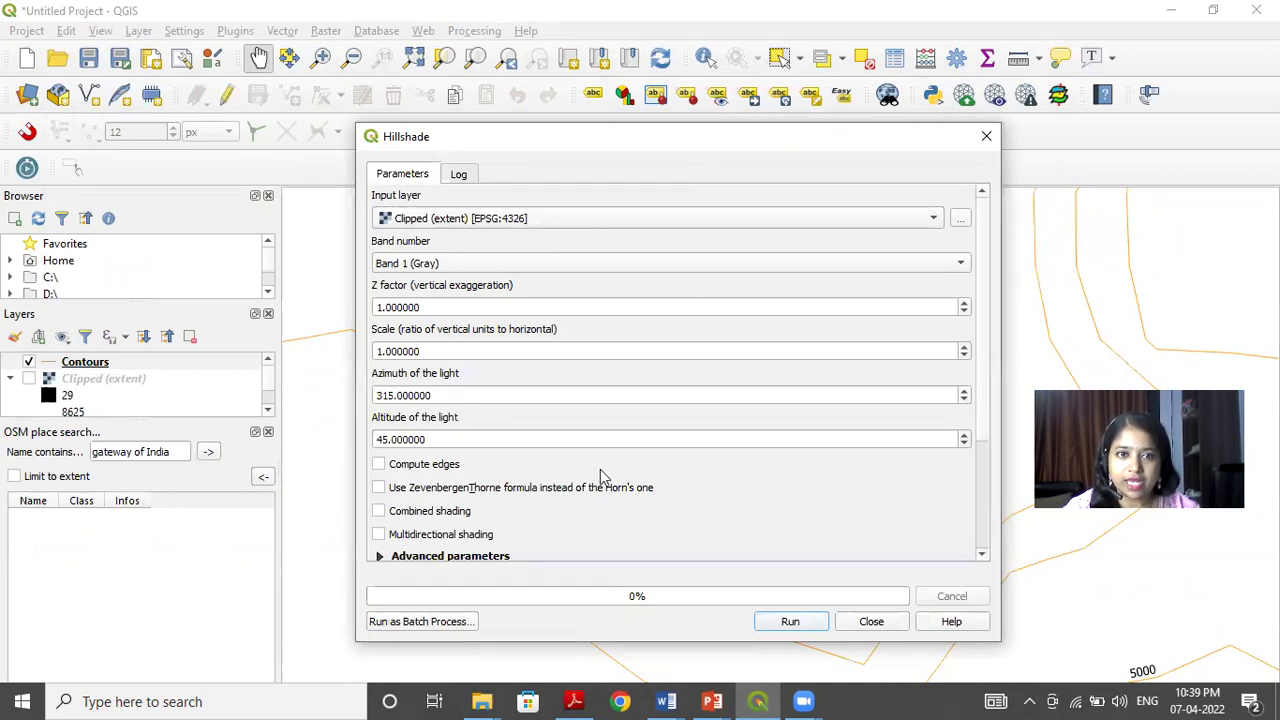
pyautogui.click(790, 622)
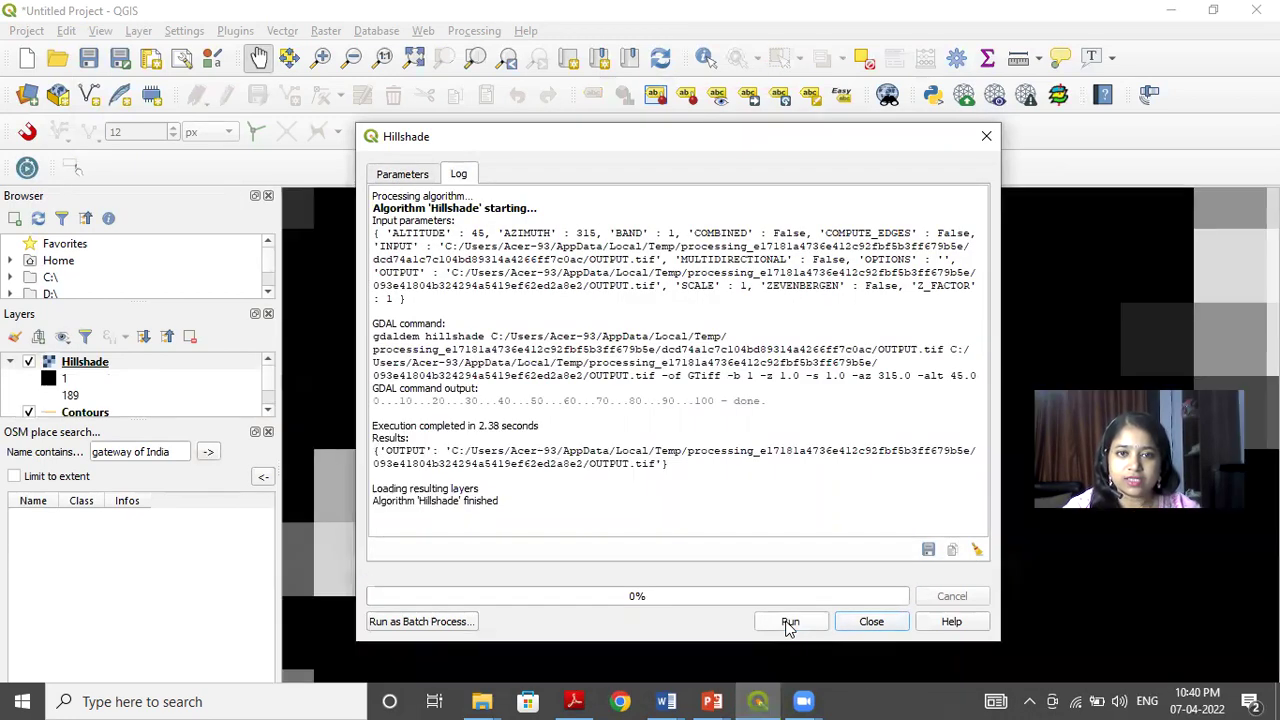
pyautogui.click(866, 624)
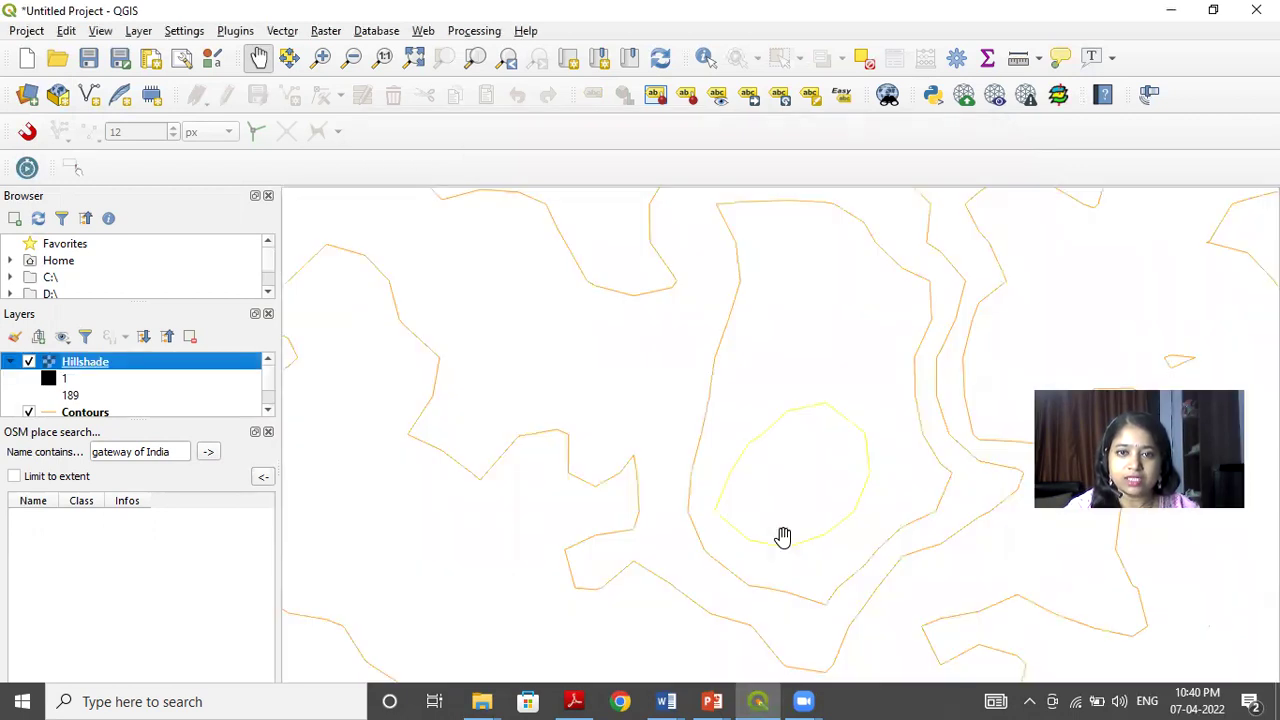
# Zoom out to view the grayscale hillshade relief across the whole clipped mountain range
pyautogui.scroll(-2, 783, 537)
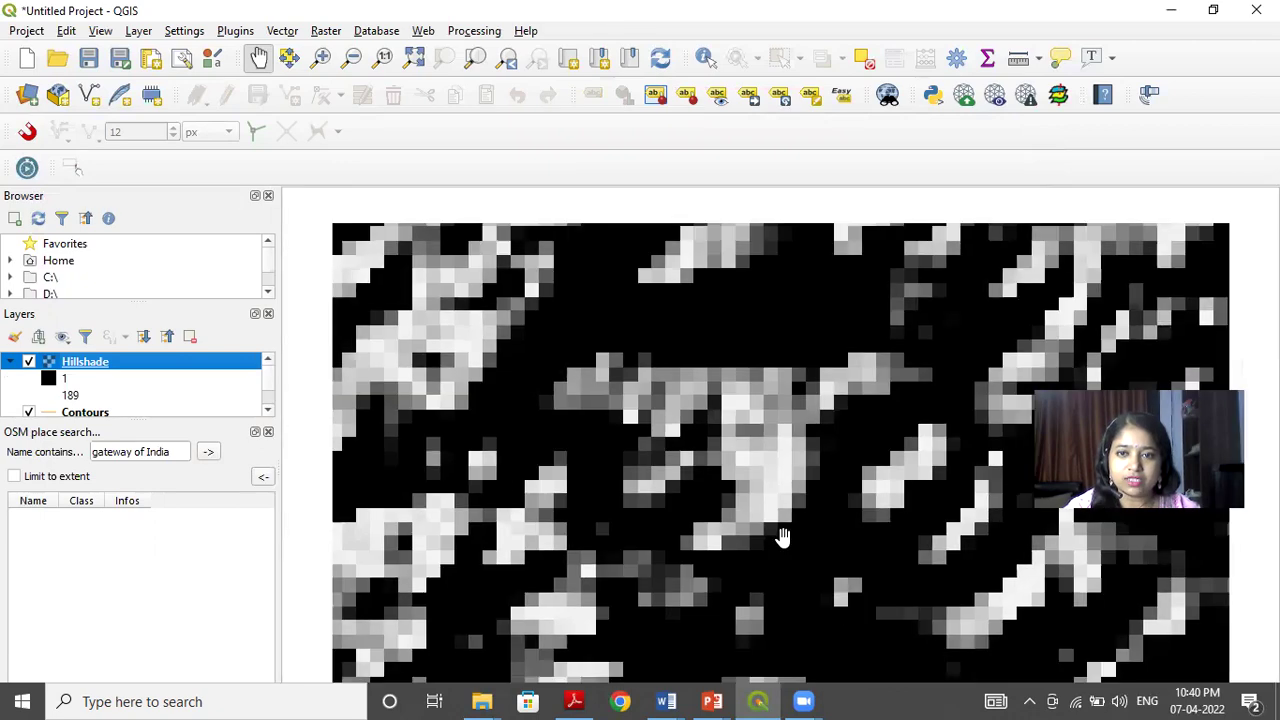
pyautogui.scroll(-1, 783, 537)
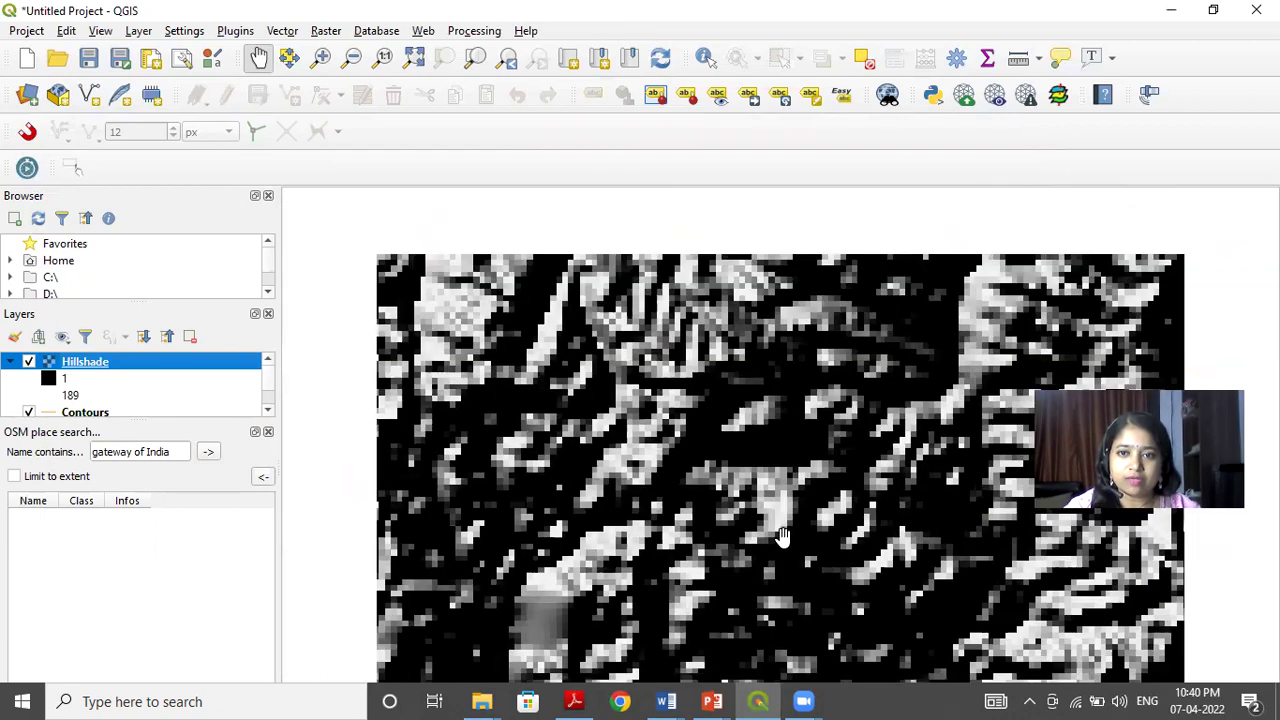
pyautogui.scroll(-1, 783, 537)
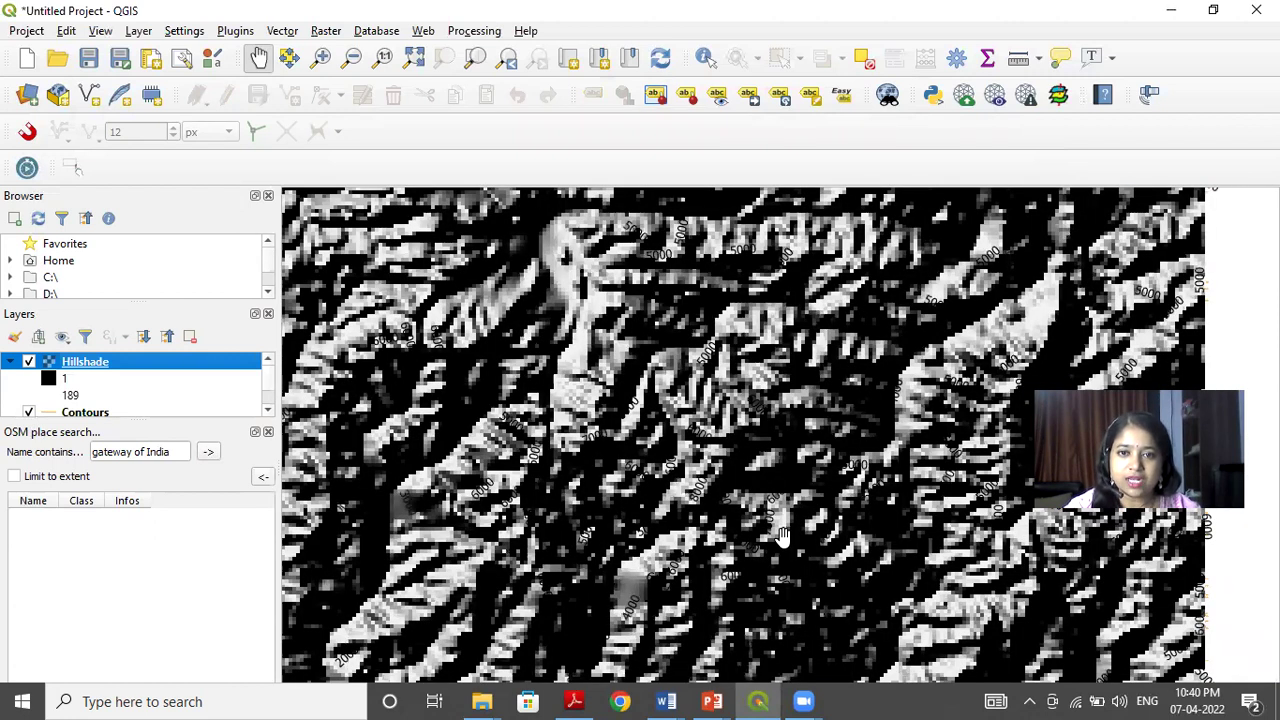
pyautogui.scroll(-1, 783, 537)
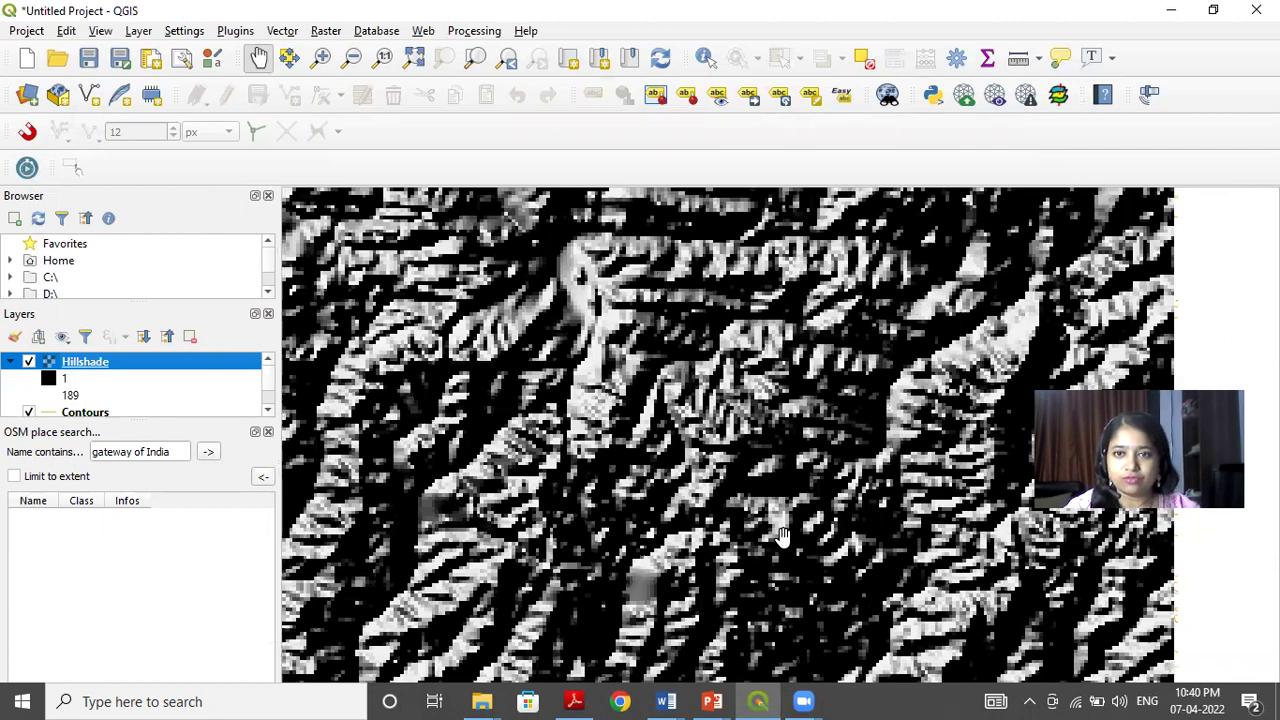